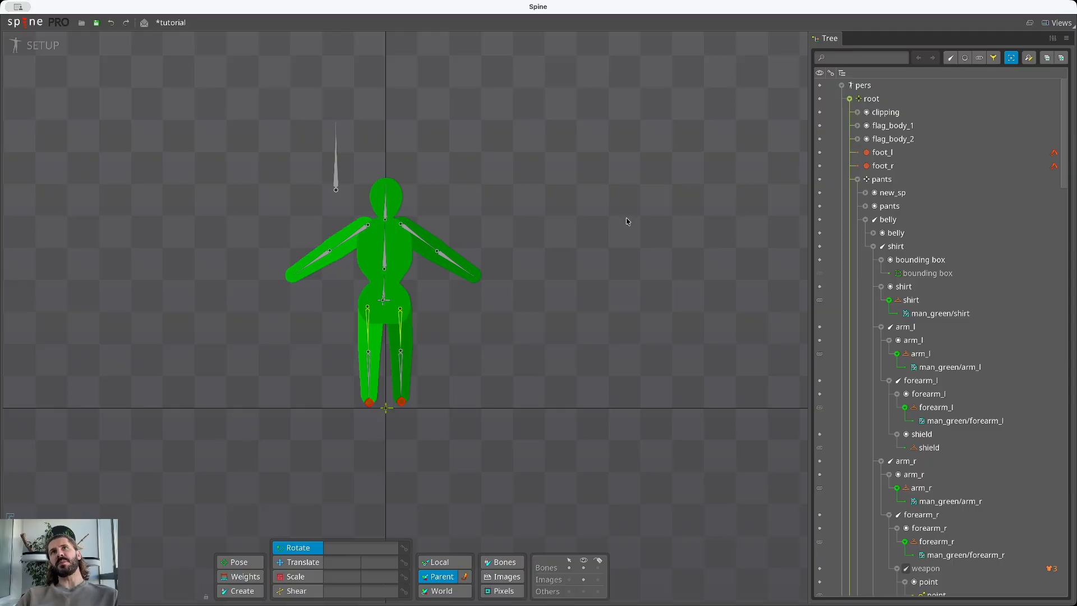
Open the Metrics view for the skeleton and switch to the Translate tool
left_click(1060, 23)
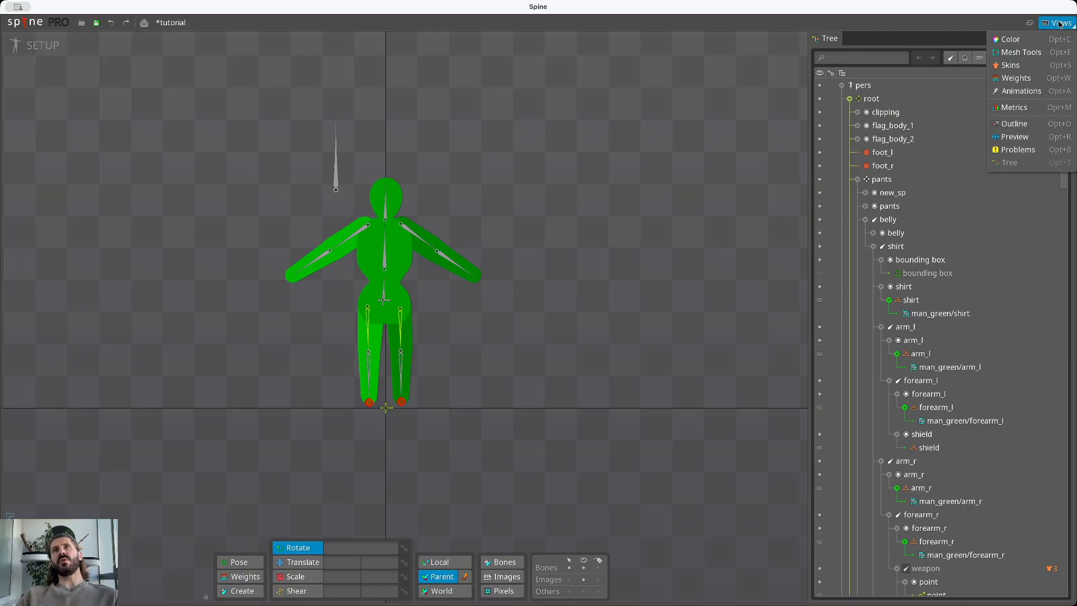
left_click(1019, 108)
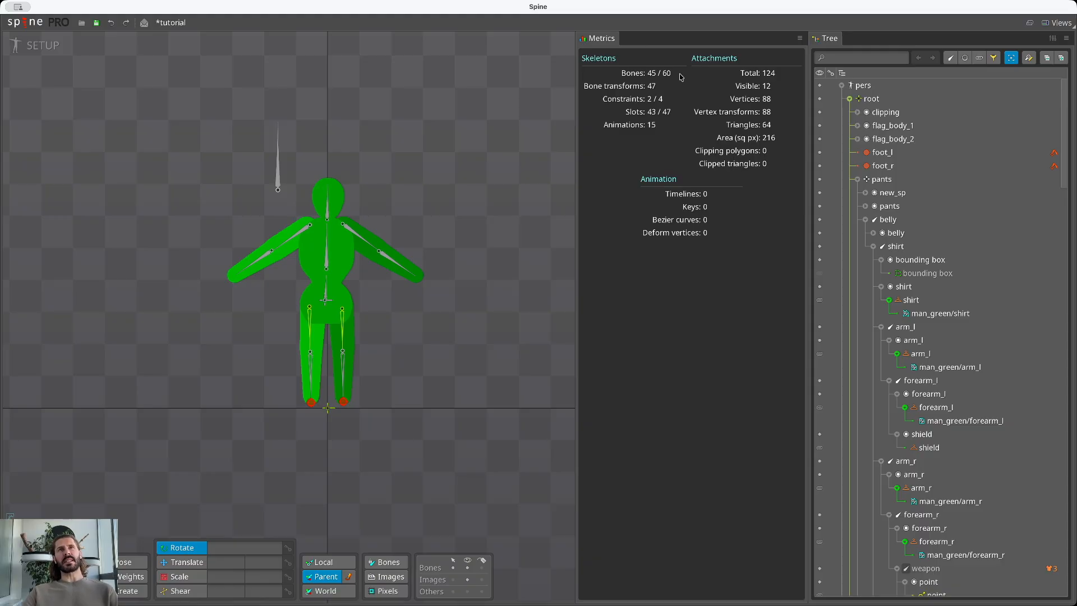
key("v")
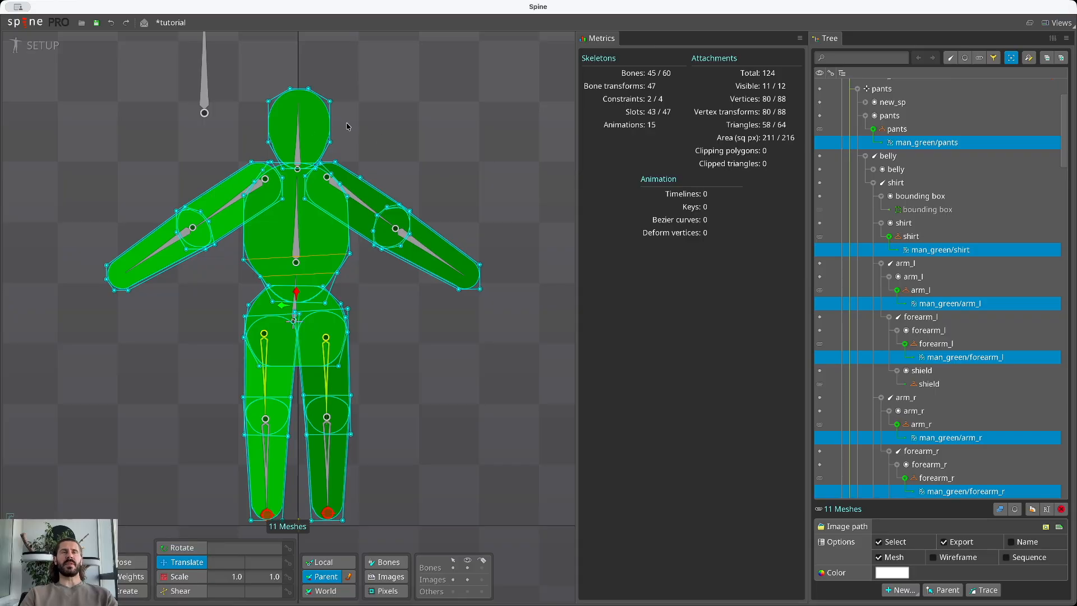
Open the man_green/head mesh for editing to examine its vertices and triangles, and leave mesh editing
left_click(306, 121)
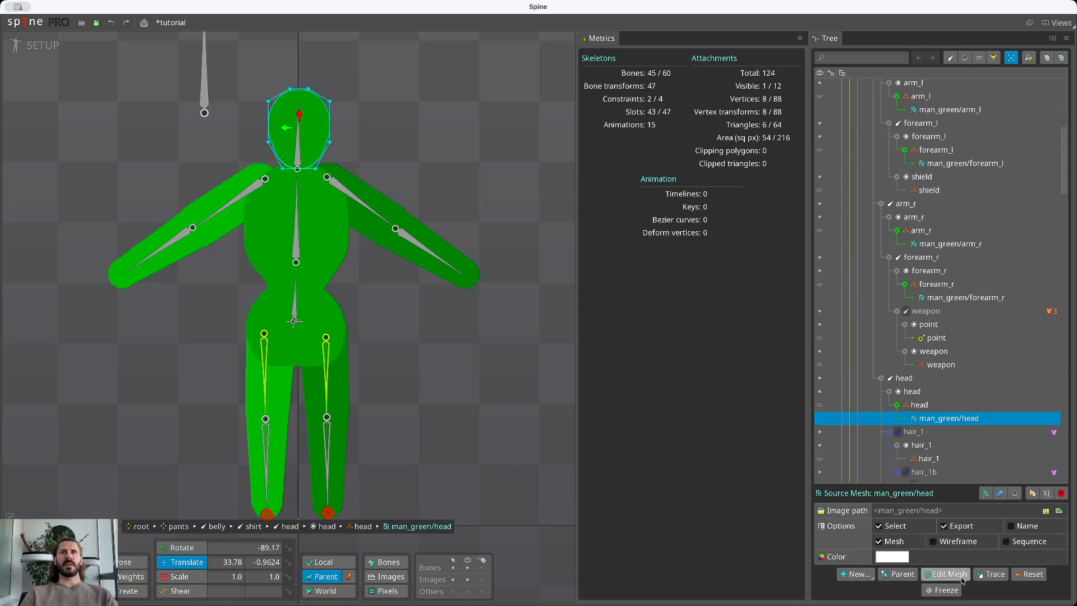
left_click(962, 579)
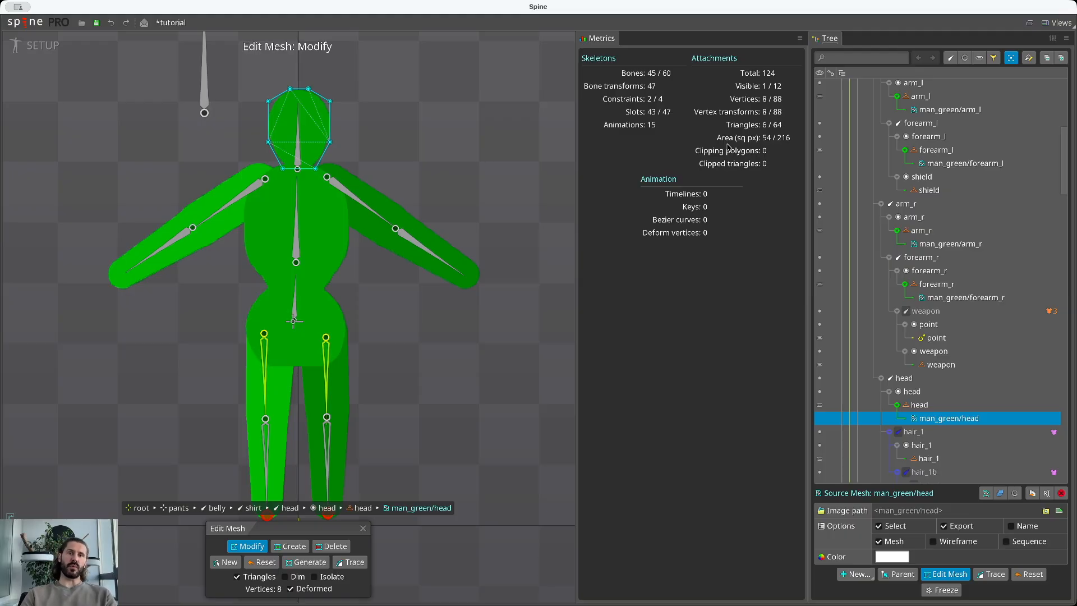
key("Escape")
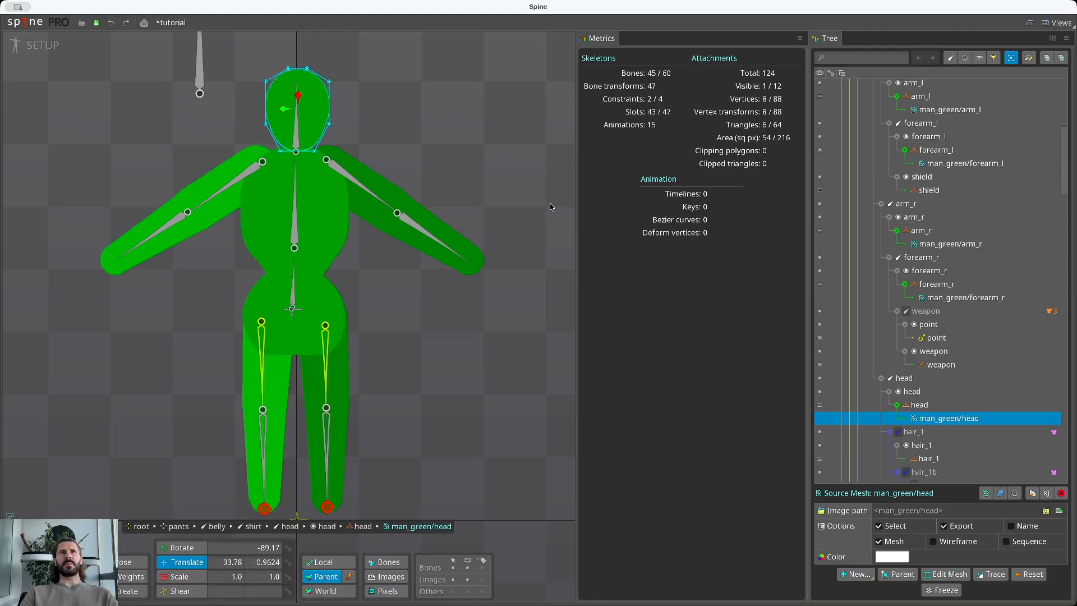
Reset the man_green/forearm_l mesh to its four corner vertices, and try it as a plain region attachment instead of a mesh
left_click(421, 238)
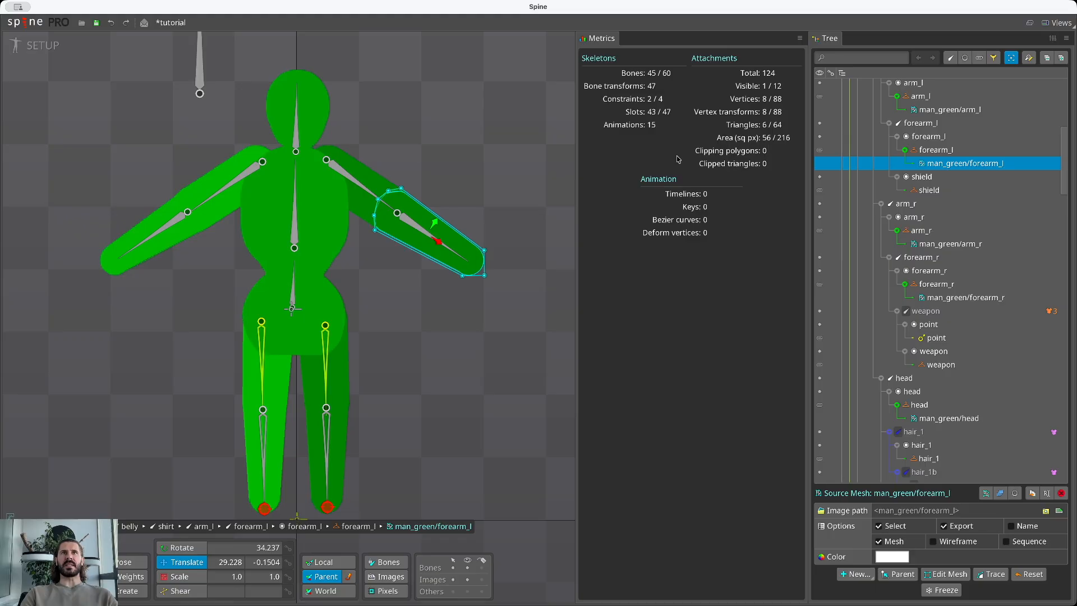
scroll(427, 224, "up", 5)
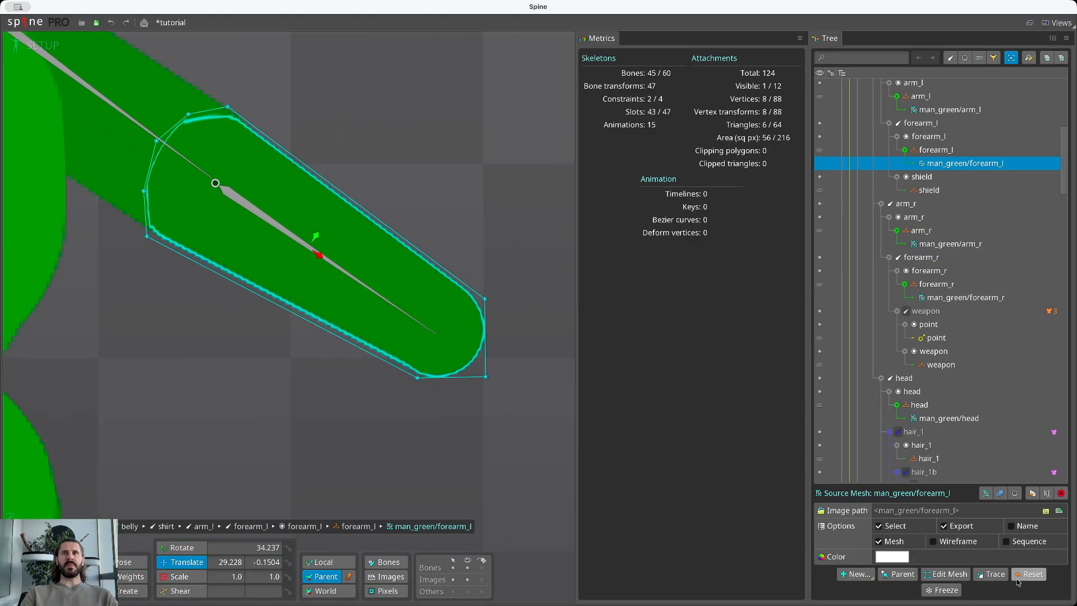
left_click(946, 574)
scroll(337, 387, "down", 2)
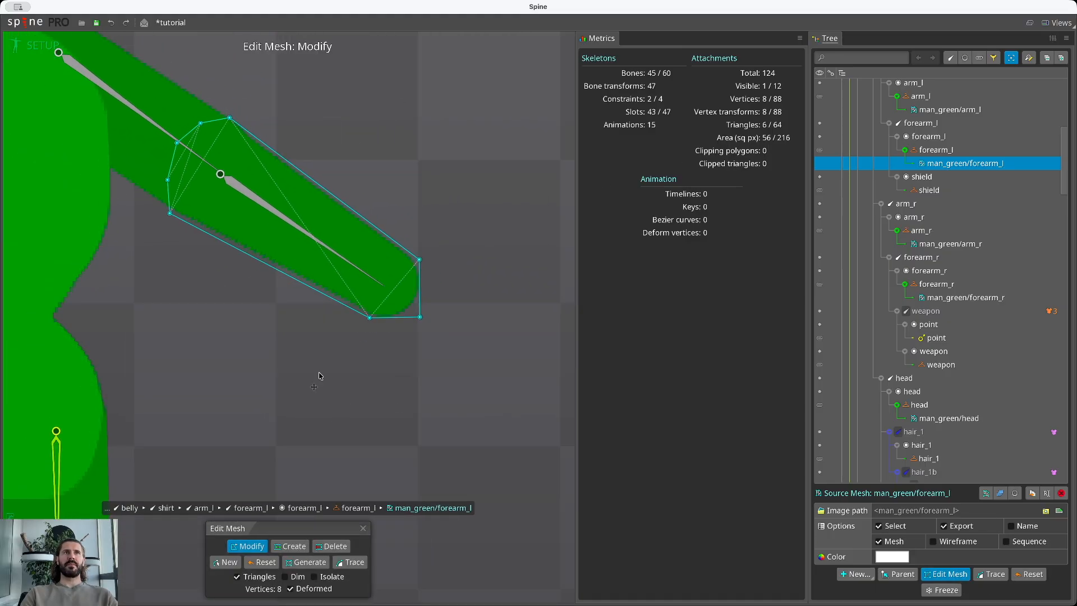
left_click(251, 562)
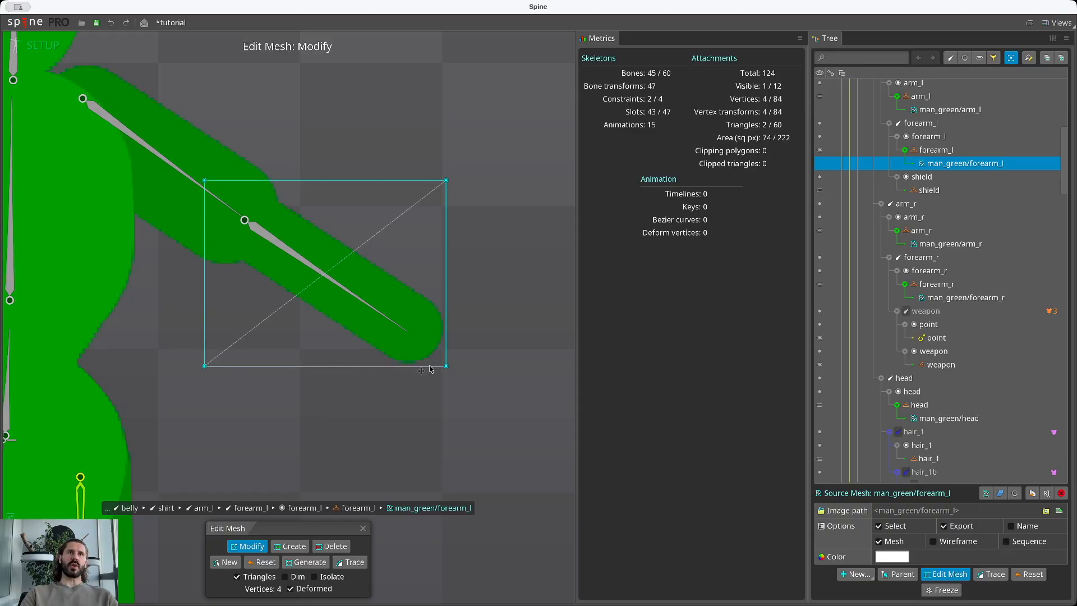
left_click(879, 542)
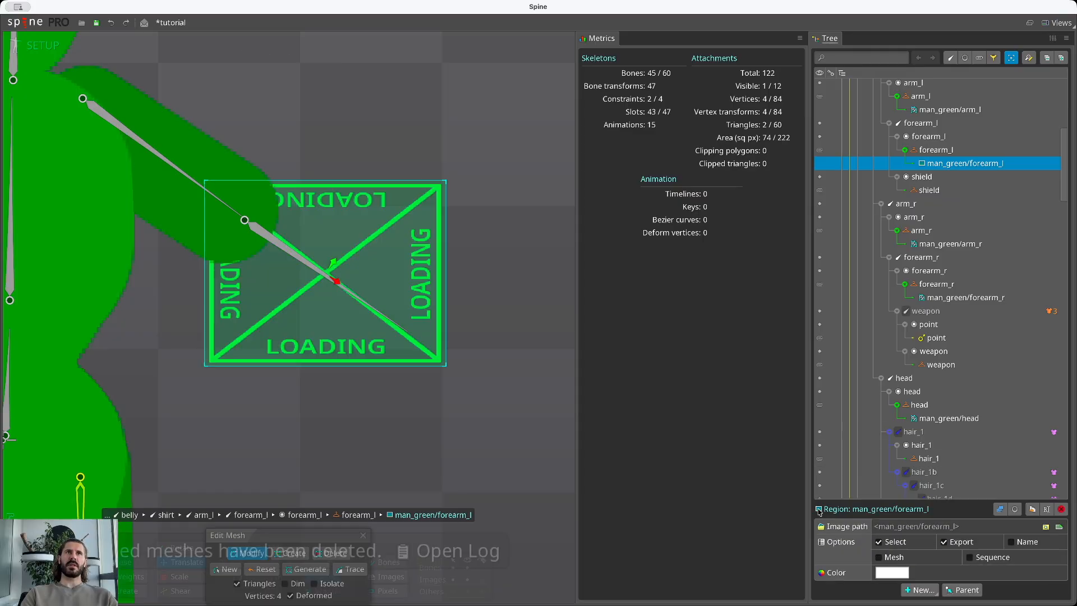
left_click(894, 558)
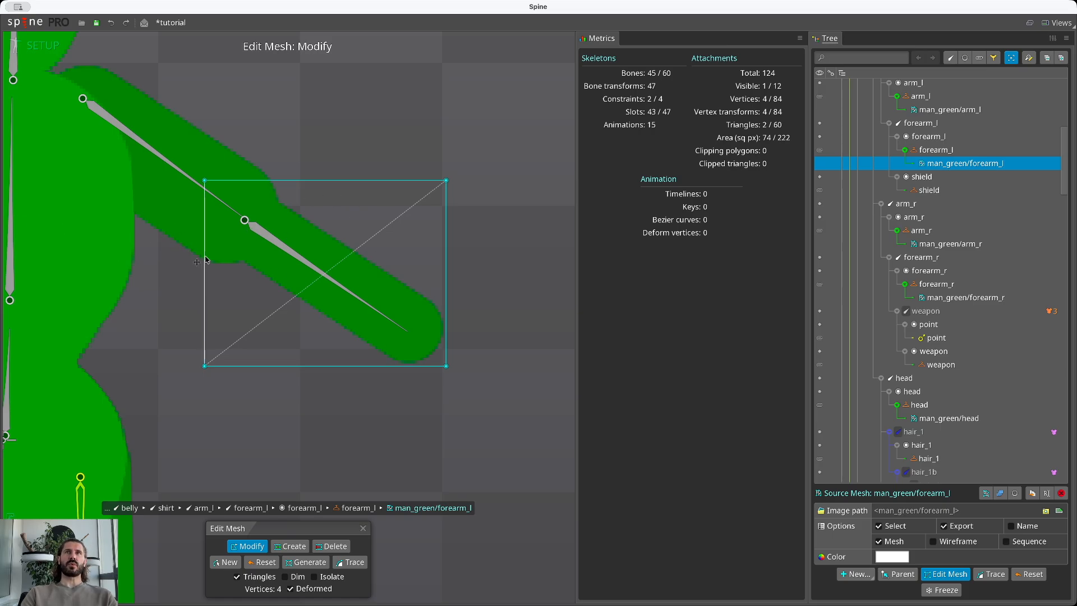
Make the forearm_l slot colour fully transparent, and hide the forearm_l attachment and show it again
left_click(930, 137)
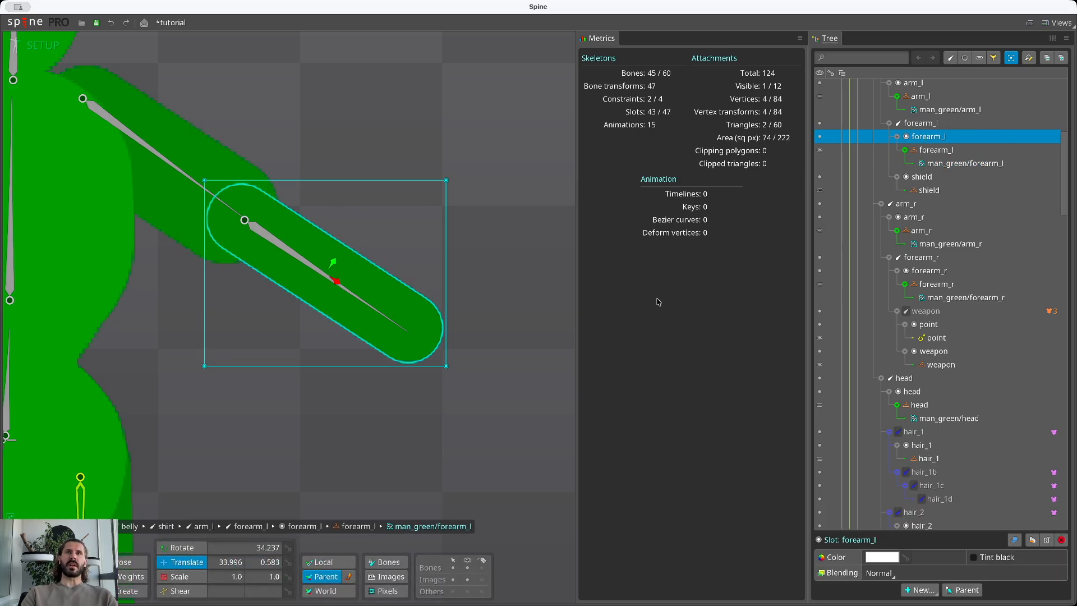
left_click(881, 557)
left_click_drag(202, 176, 811, 197)
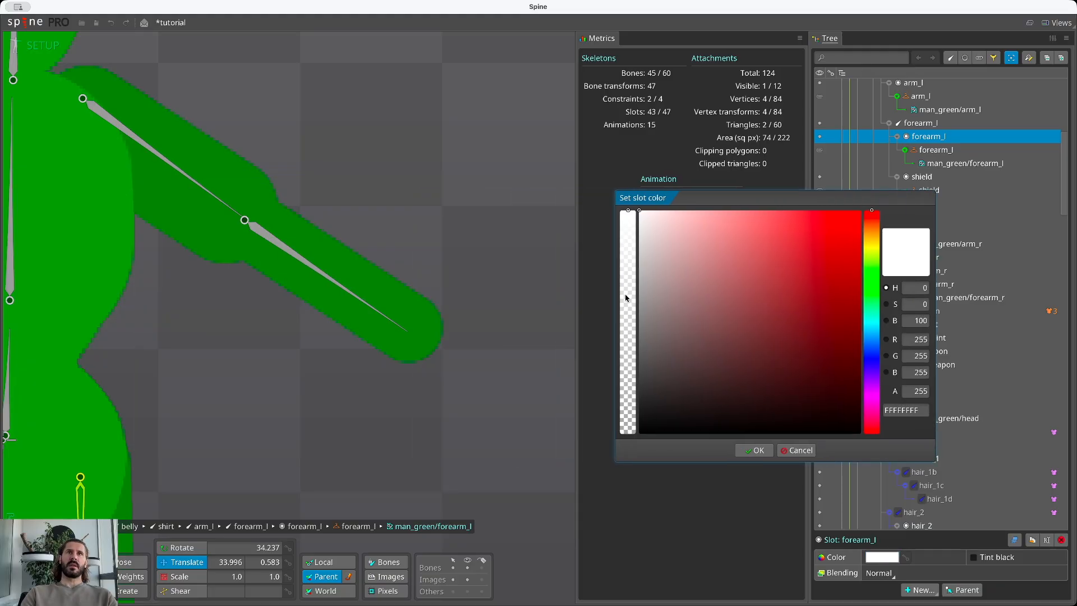
left_click_drag(626, 297, 626, 435)
key("Return")
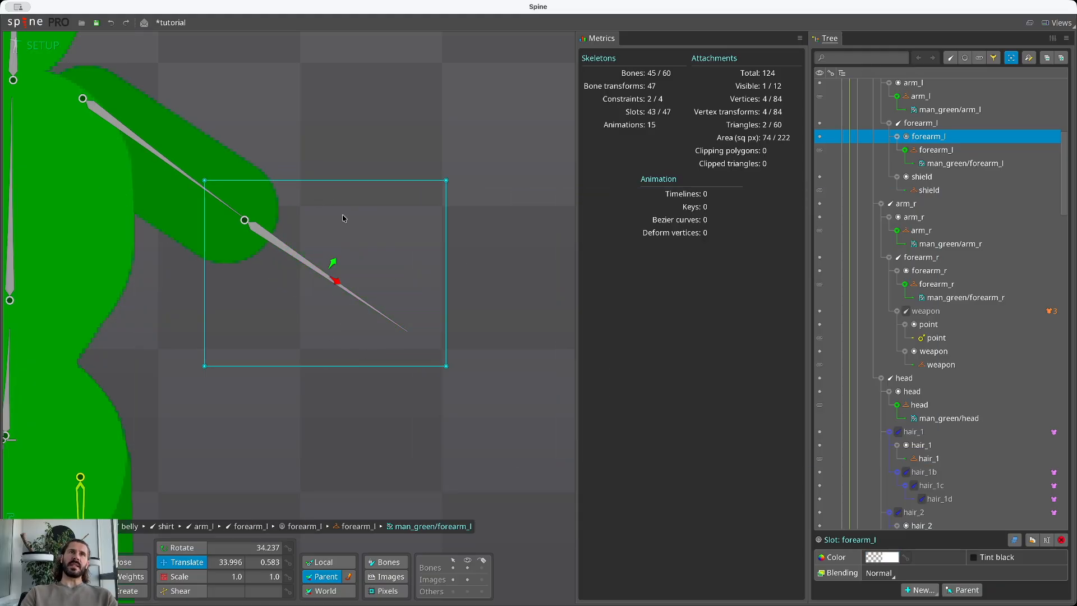
left_click(819, 152)
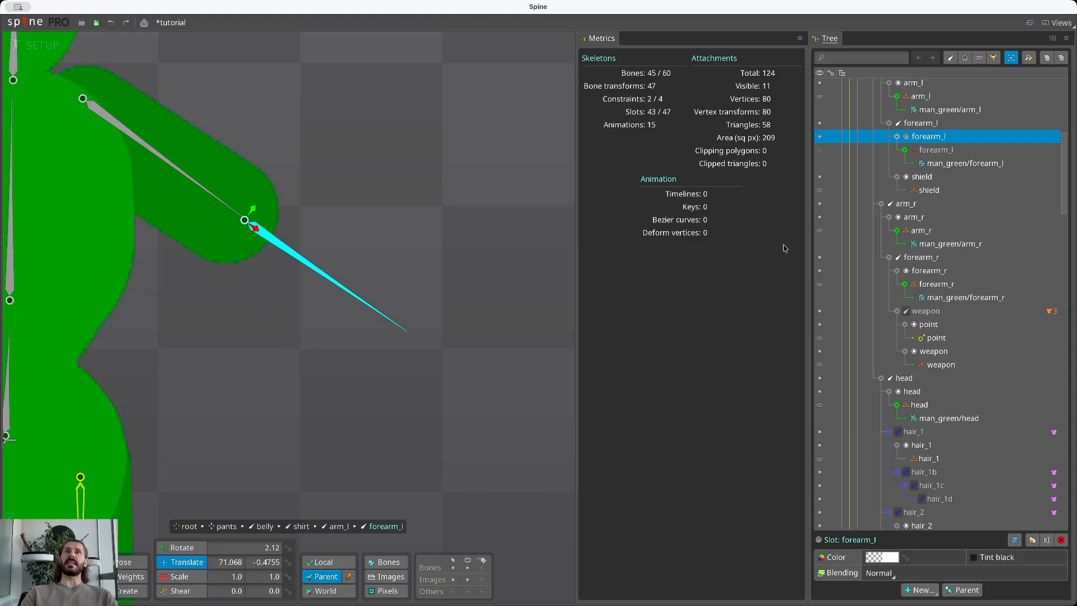
left_click(820, 150)
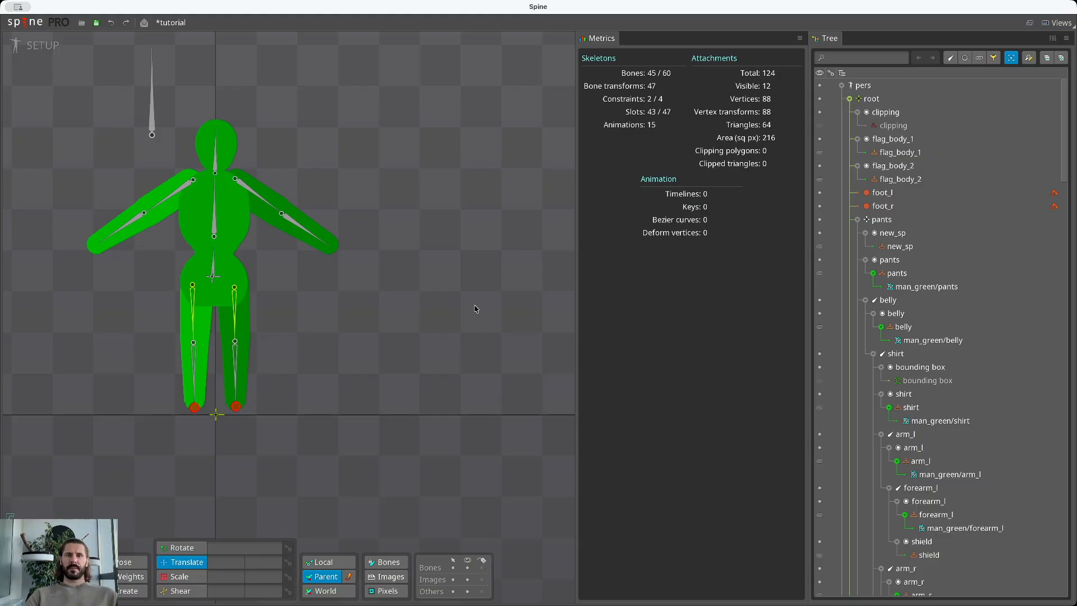
Show and select the clipping attachment in the clipping slot under root, with its whole polygon in view
left_click(911, 127)
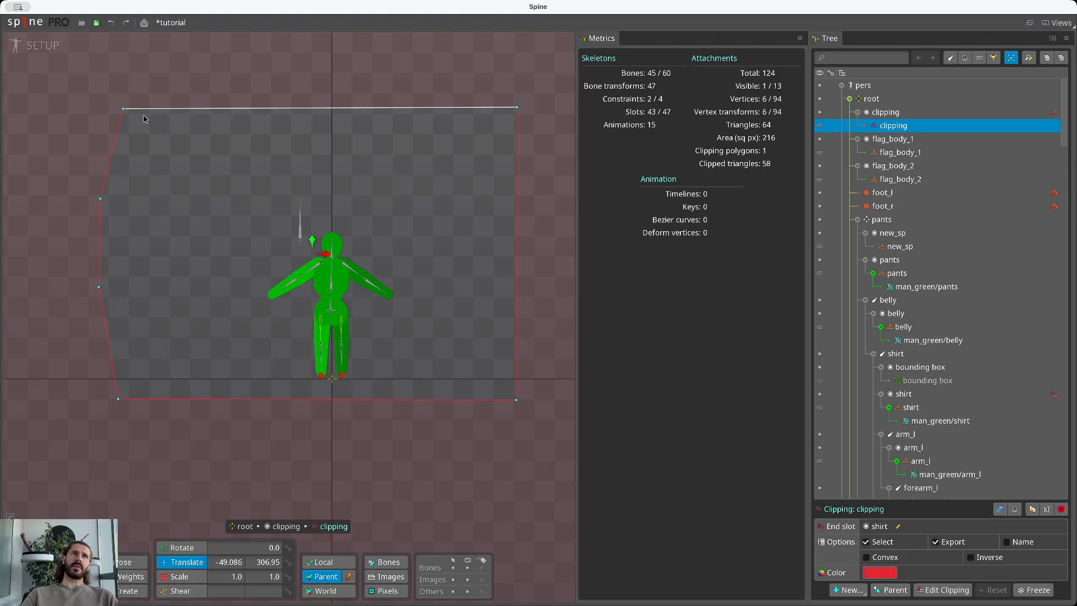
scroll(180, 303, "down", 4)
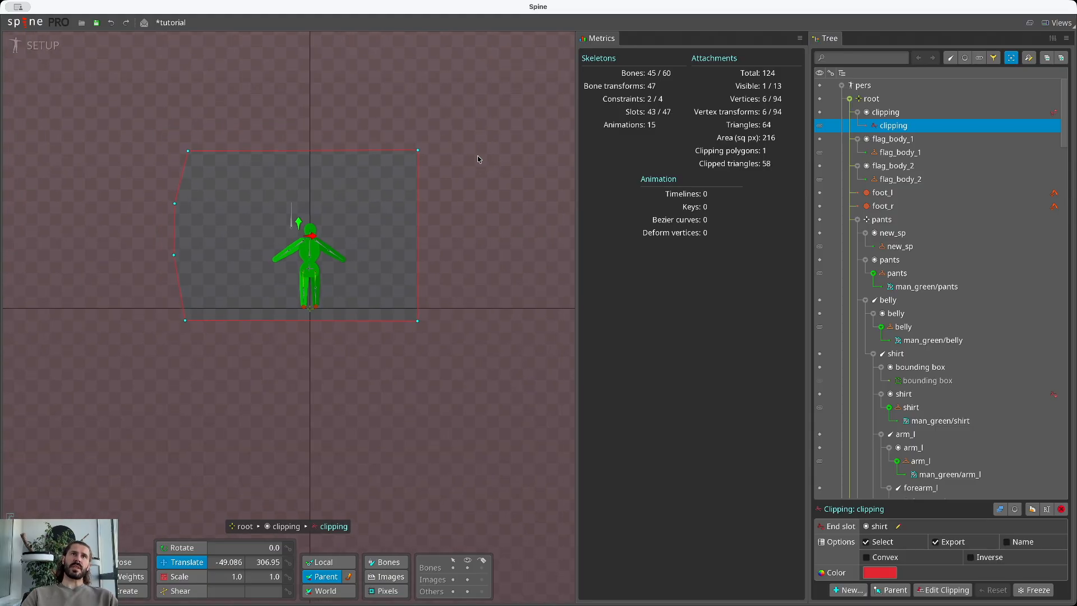
scroll(328, 181, "up", 4)
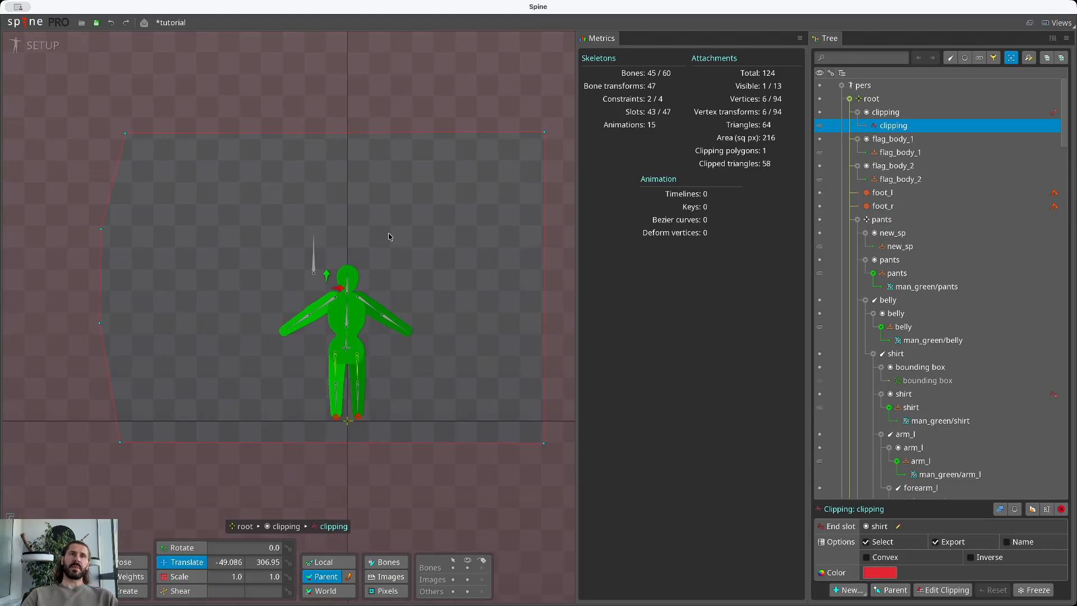
left_click_drag(404, 257, 393, 249)
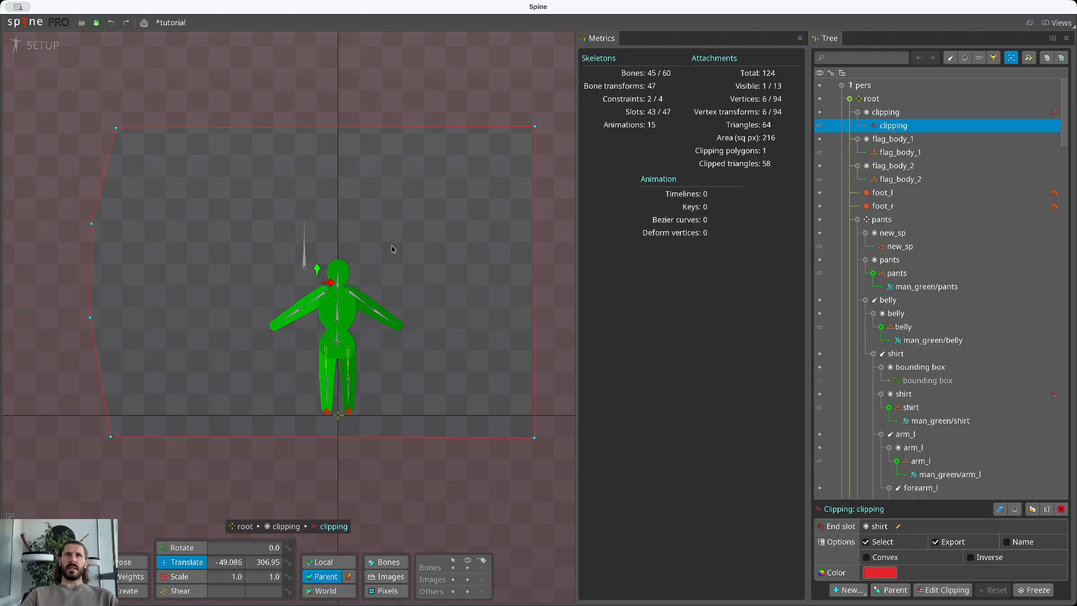
Duplicate the clipping slot together with its clipping attachment
key("Up")
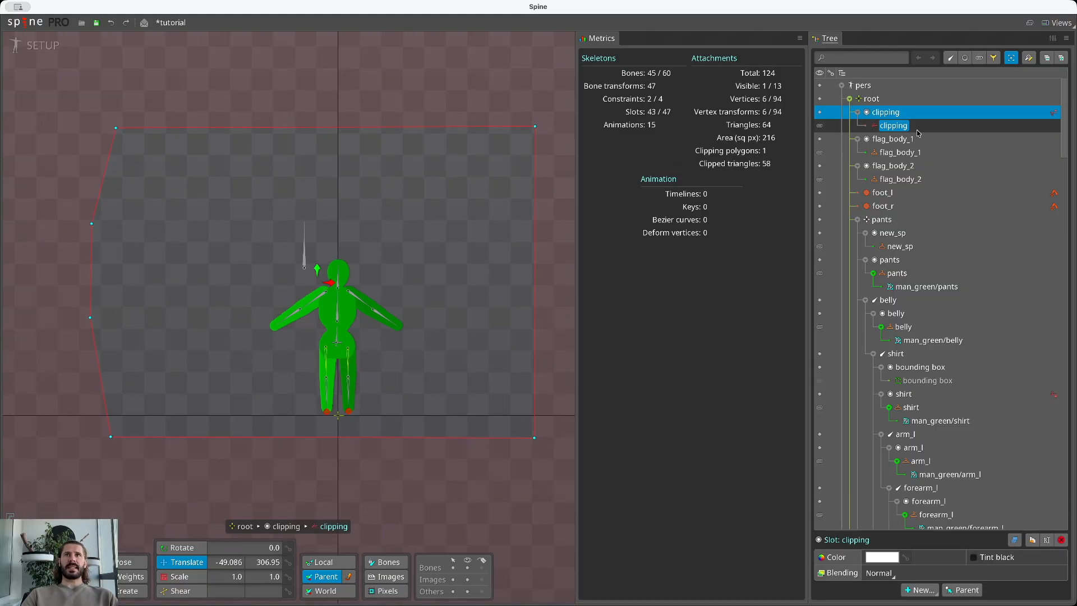
key("ctrl+d")
left_click(240, 323)
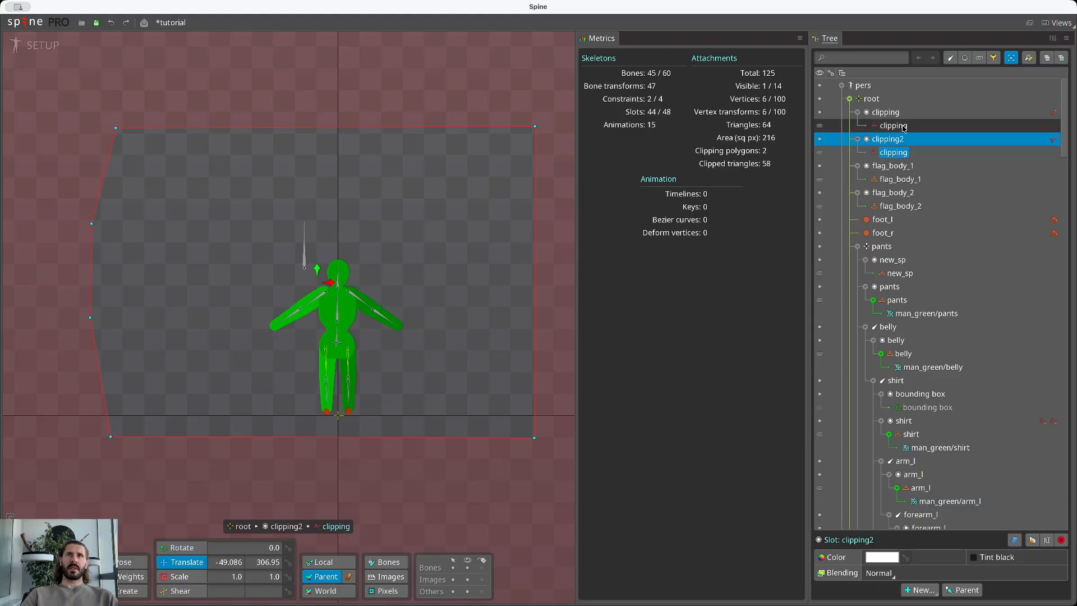
Move the duplicate clipping polygon up and to the right to about X 577, Y 671, and delete the duplicate
key("Down")
left_click_drag(308, 203, 508, 87)
scroll(494, 109, "down", 3)
left_click_drag(490, 113, 371, 255)
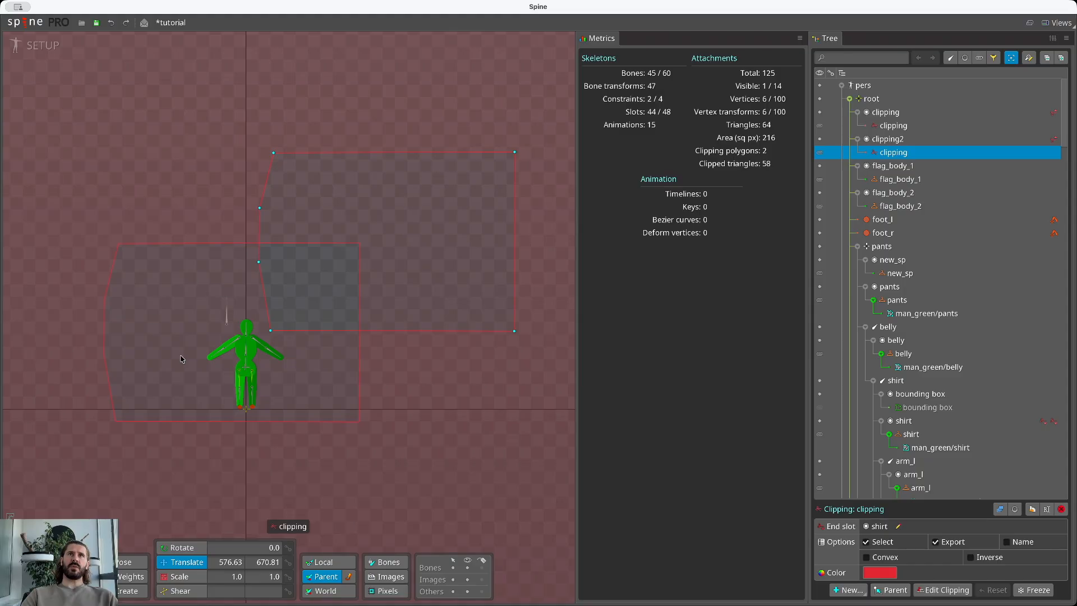
key("Delete")
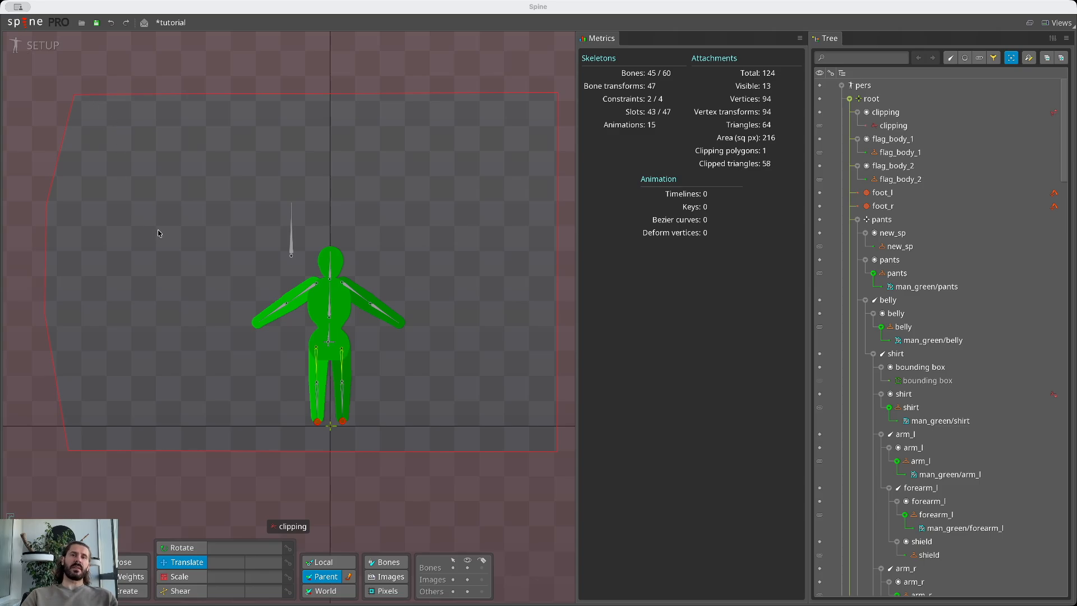
Move the two middle vertices on the clipping polygon's left side inward toward the figure to make the outline concave
left_click(45, 271)
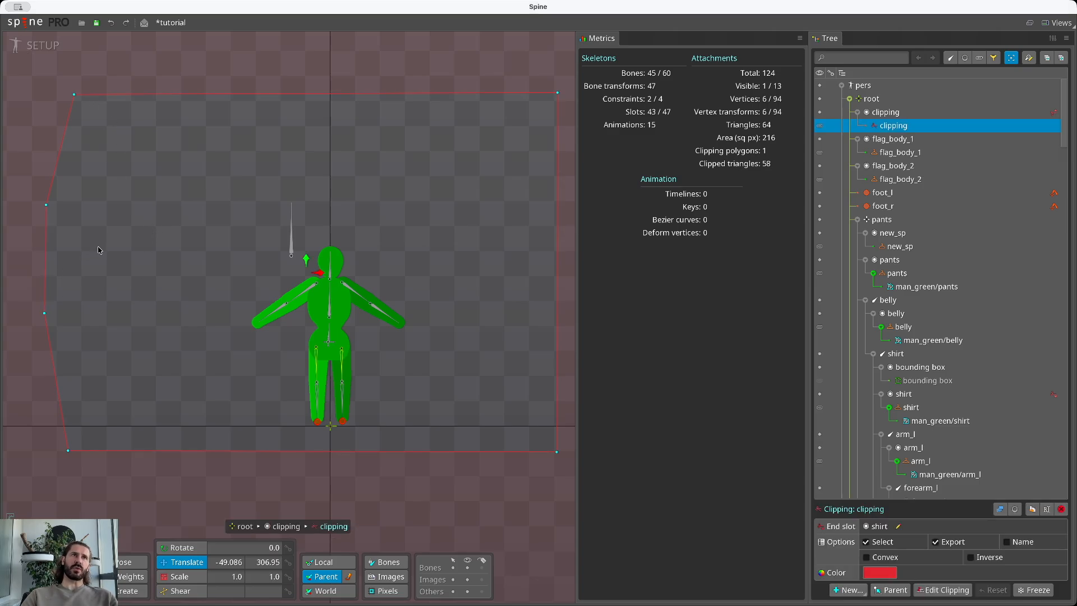
left_click_drag(62, 262, 232, 261)
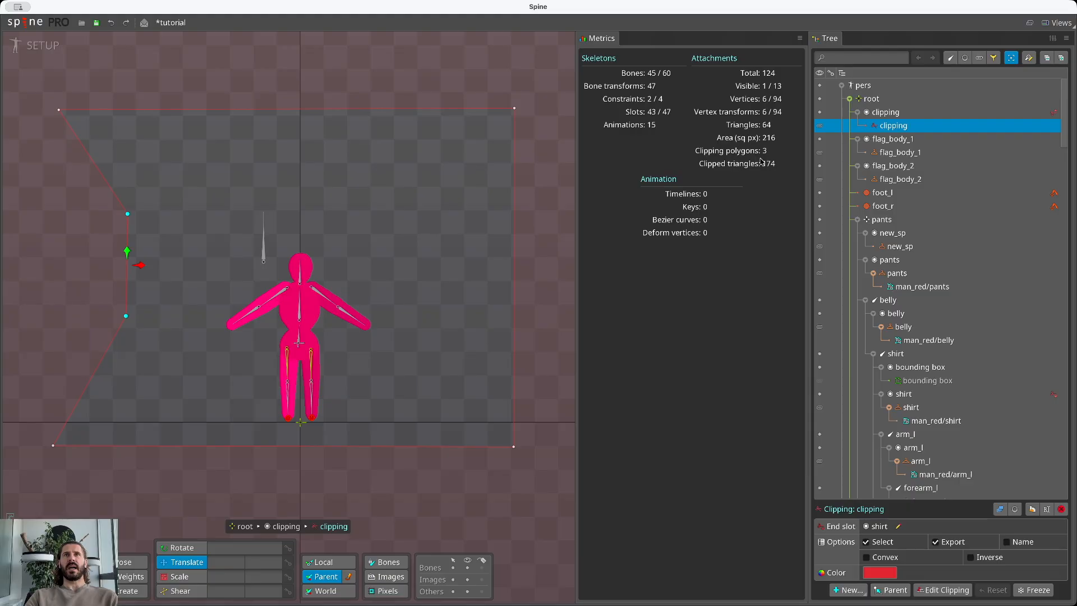
key("super+z")
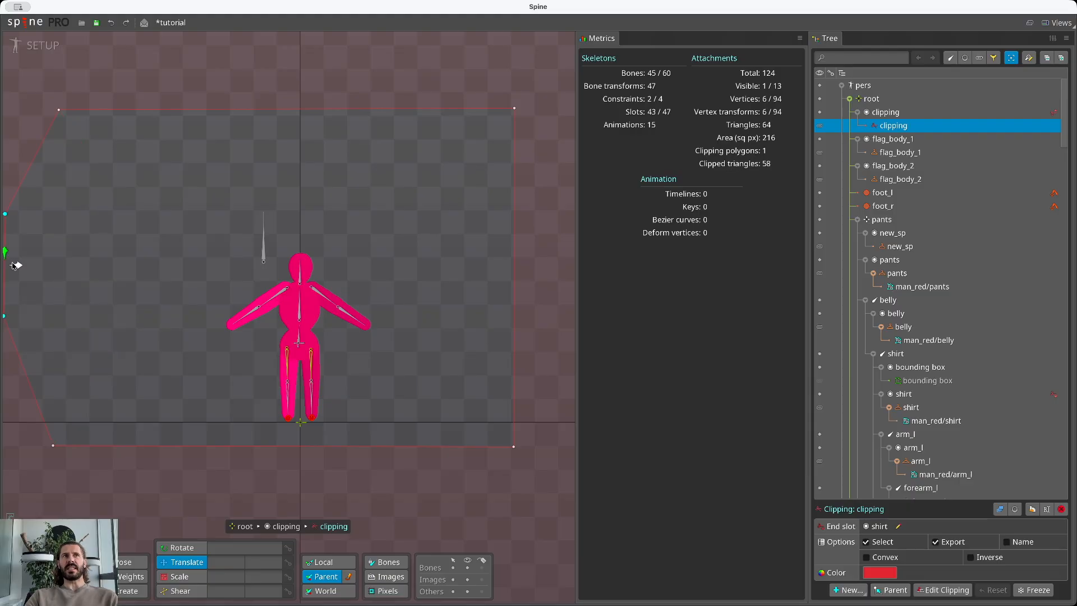
key("super+shift+z")
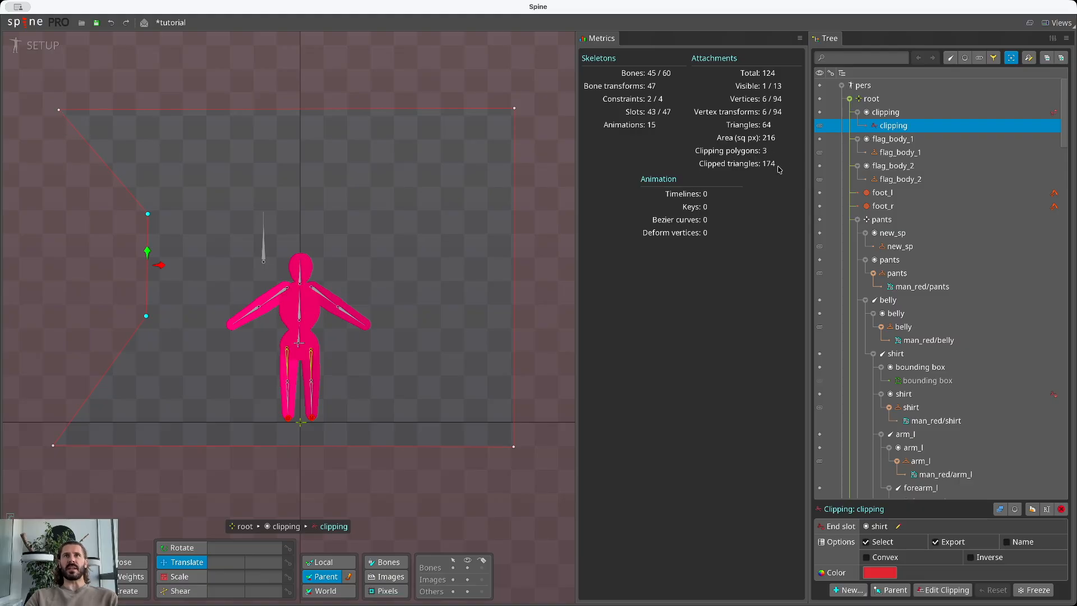
Filter the tree to list only the slots in draw order, and select the shirt slot that ends the clipping range
scroll(332, 274, "down", 3)
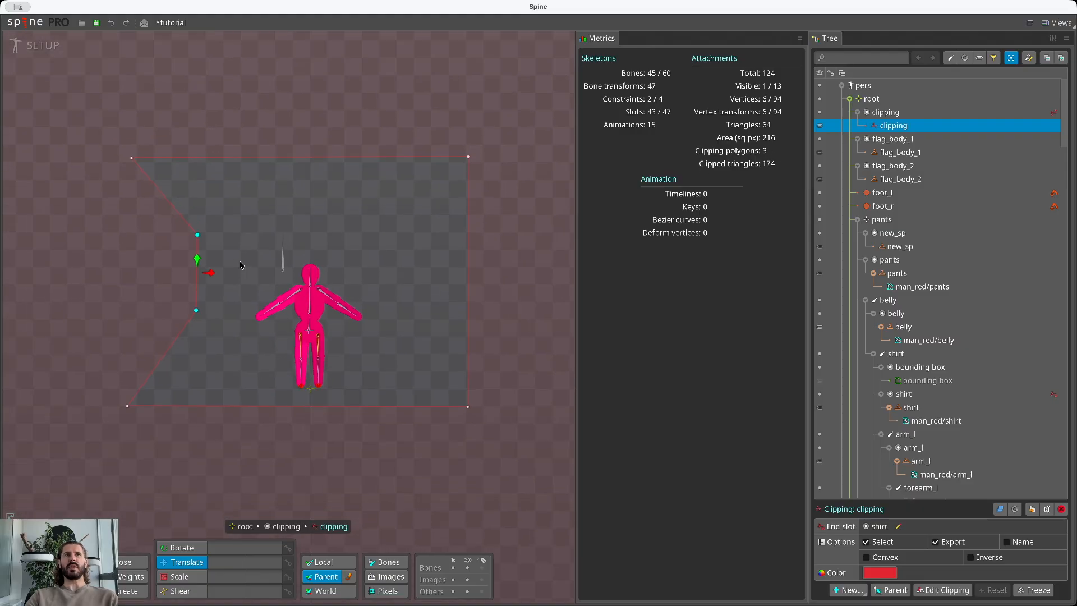
left_click(966, 59)
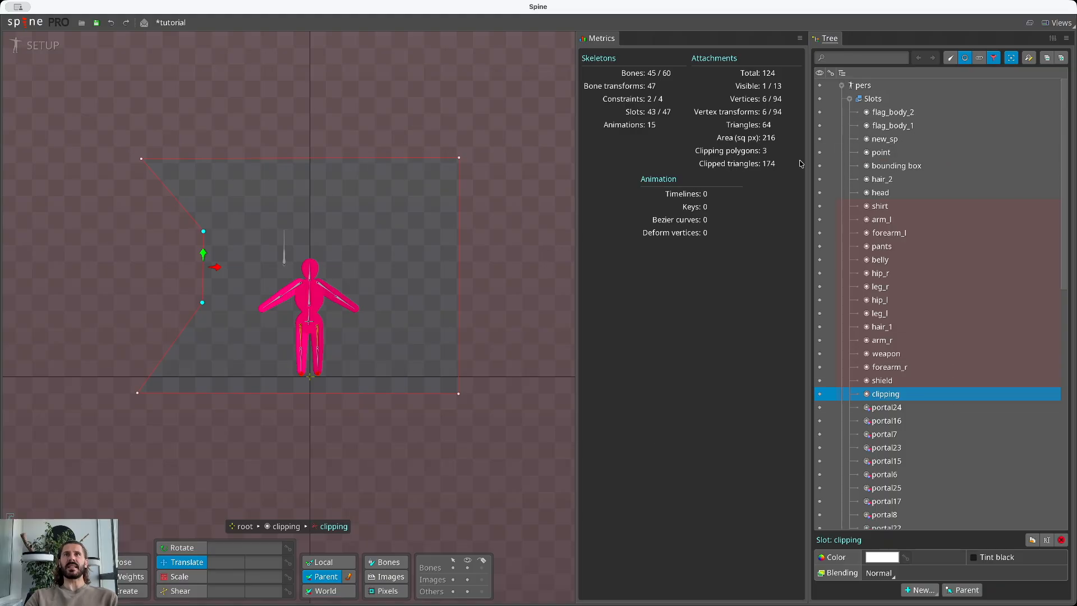
left_click_drag(898, 394, 912, 208)
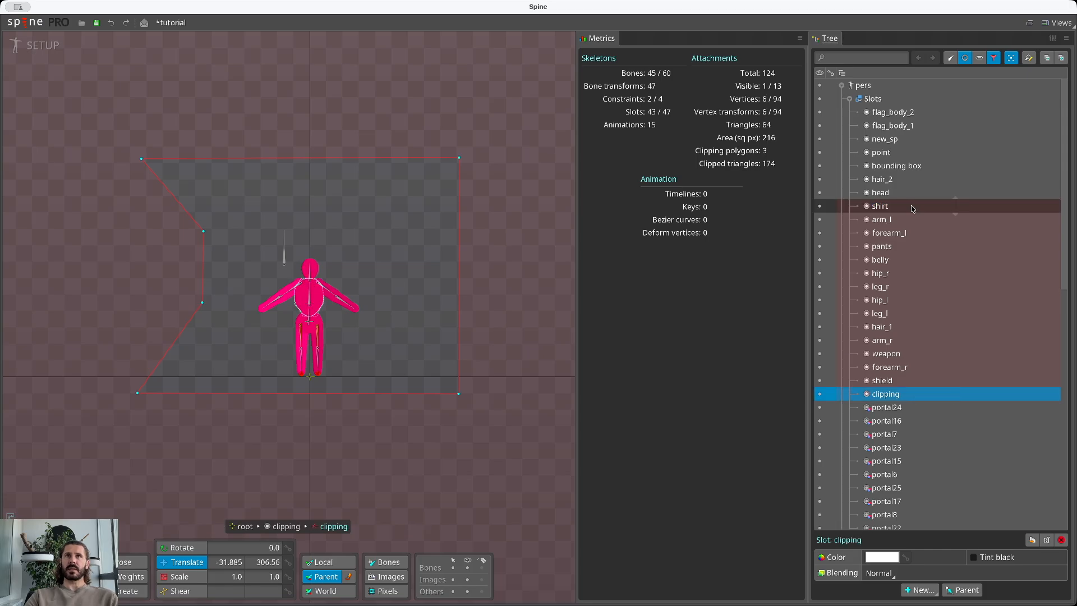
left_click(913, 209, "shift")
left_click(908, 209)
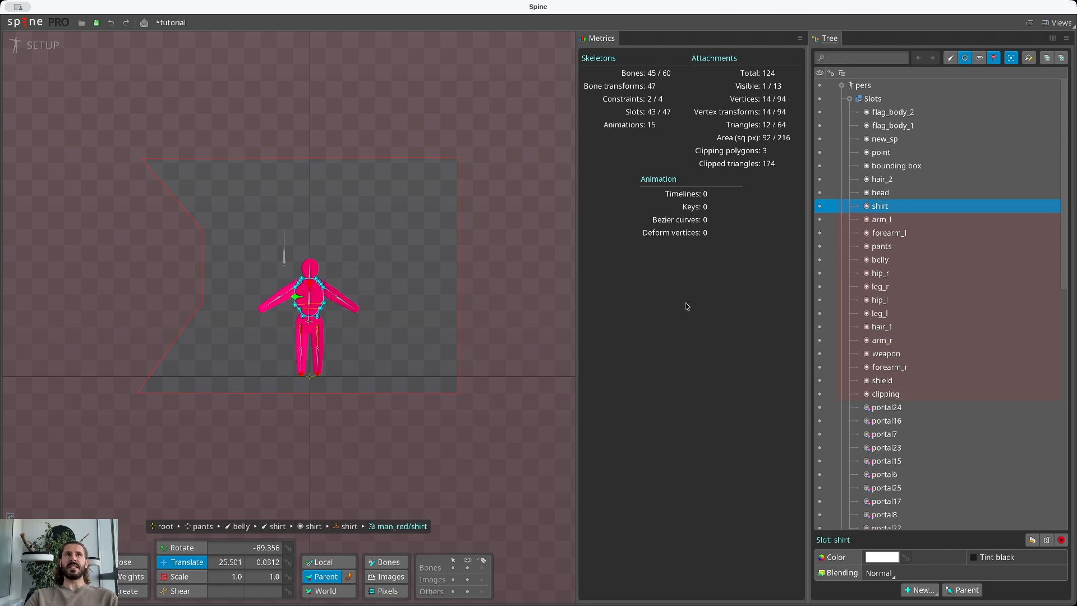
Move the clipping polygon's left edge outward to make the outline convex, and select all slots from shirt through clipping
left_click_drag(203, 270, 98, 269)
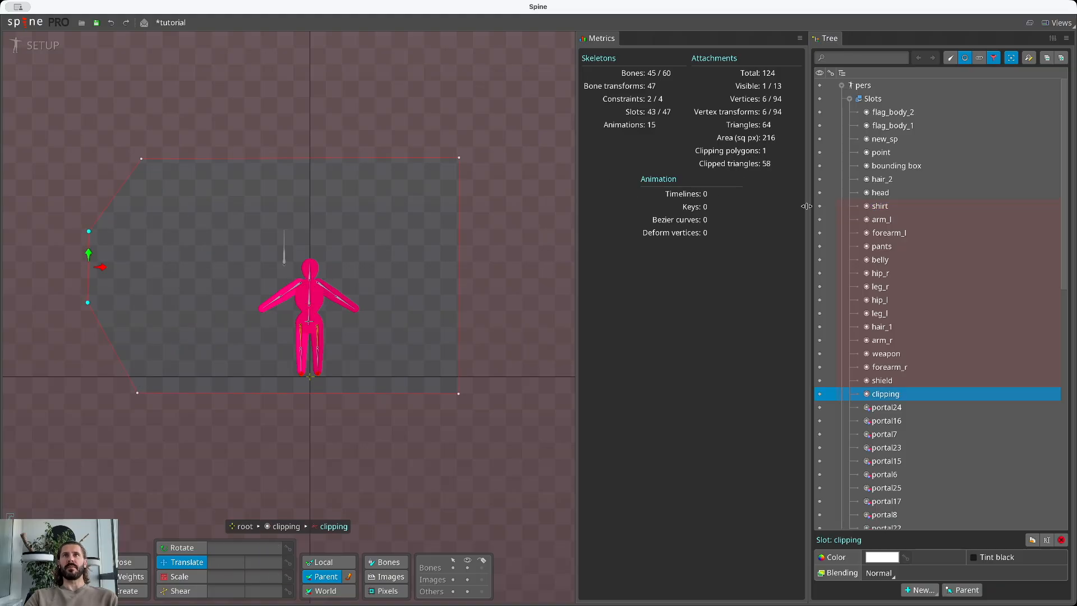
left_click_drag(818, 206, 932, 391)
left_click(932, 393, "shift")
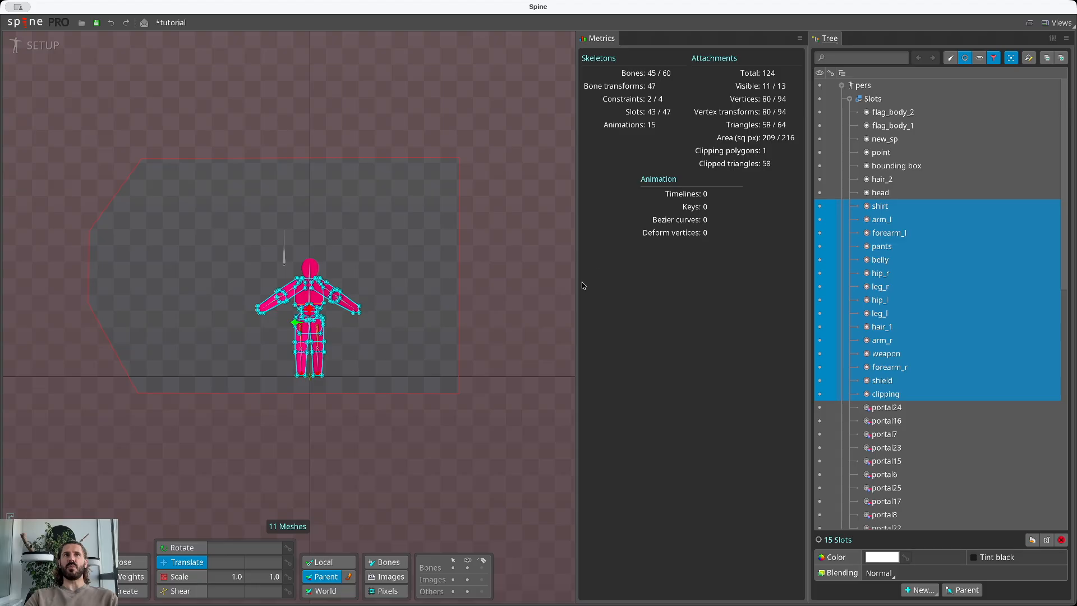
Select the clipping, head and shirt slots in turn to compare their attachment metrics inside and outside the clipping range
left_click(329, 280)
scroll(328, 280, "up", 1)
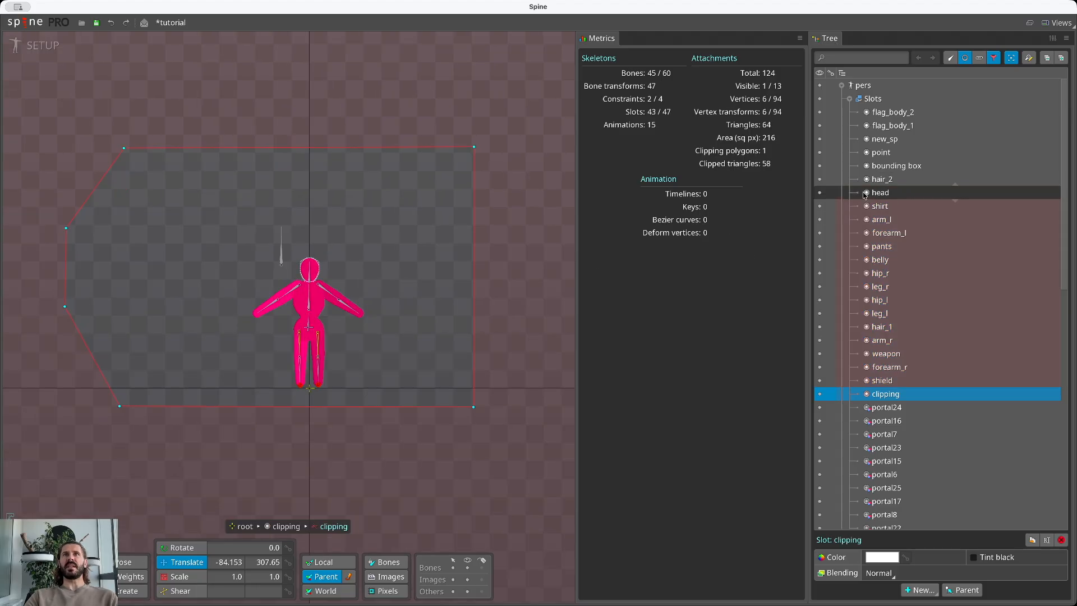
left_click(902, 193)
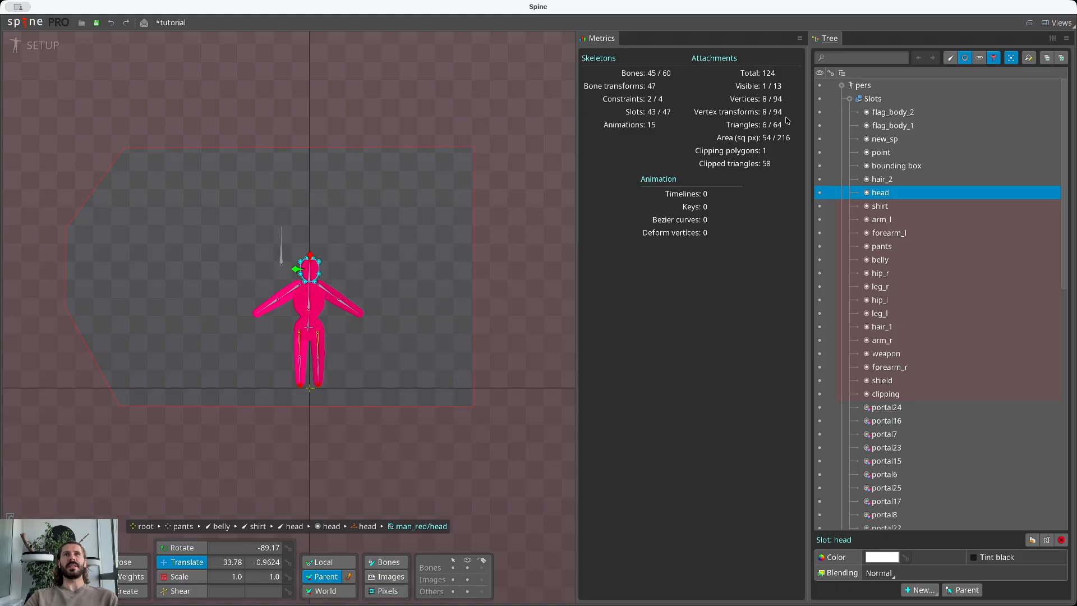
left_click(929, 206)
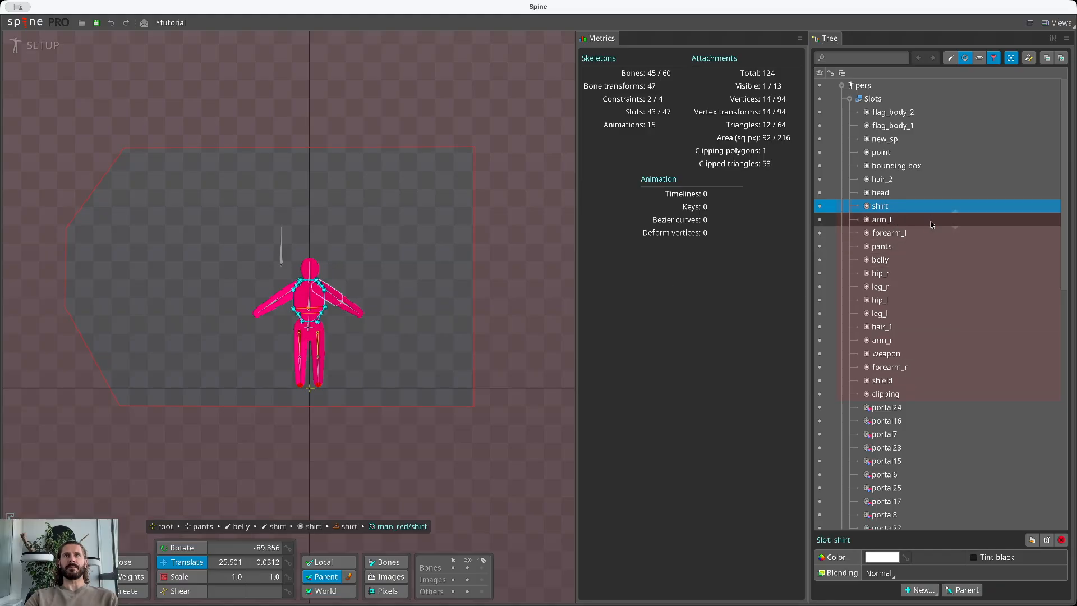
left_click(67, 266)
left_click(66, 266)
left_click_drag(82, 269, 231, 273)
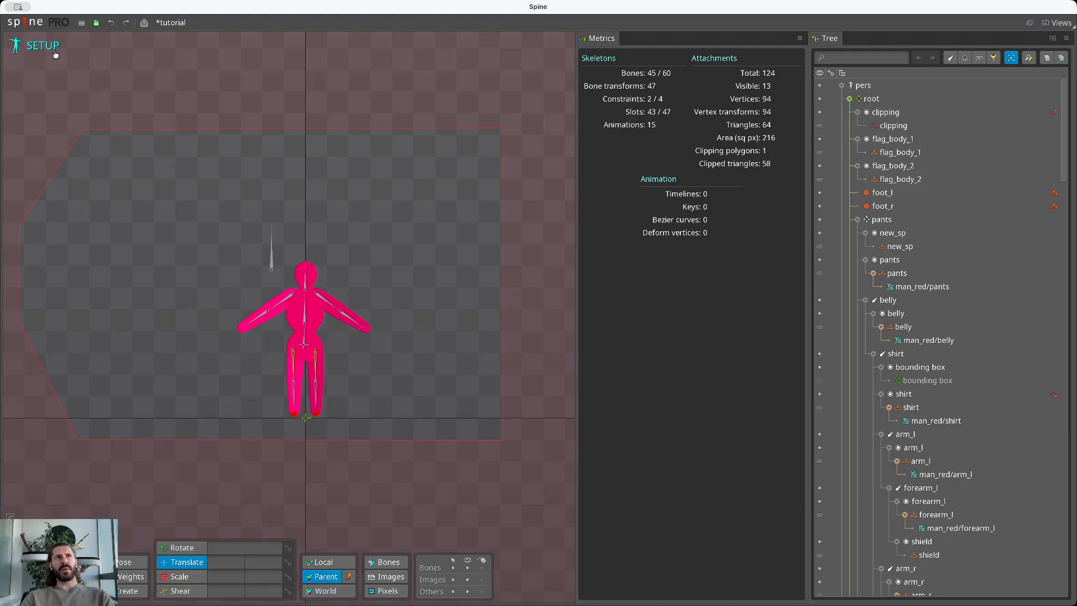
Switch to Animate mode, collapse the tracks folder in the animation list, and make 4_combine the active animation
left_click(32, 47)
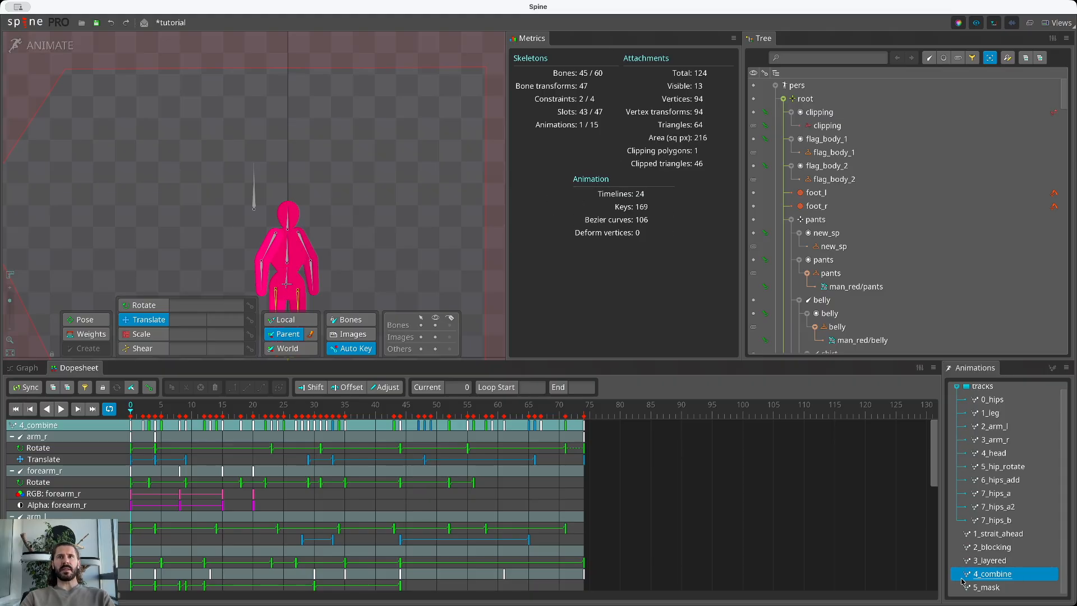
scroll(999, 504, "up", 1)
left_click(957, 391)
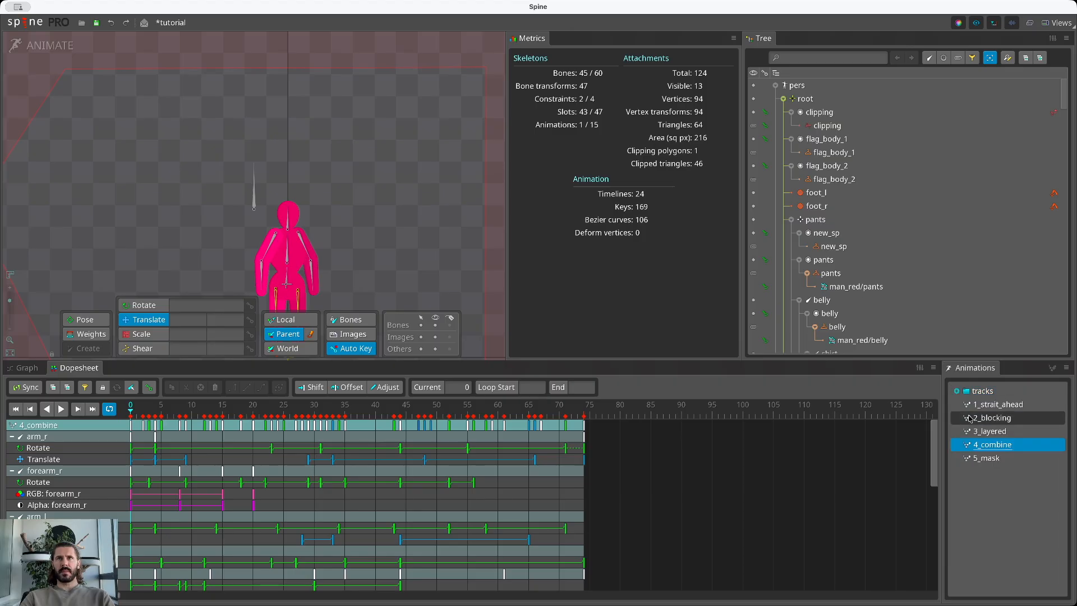
left_click(982, 458)
left_click(976, 445)
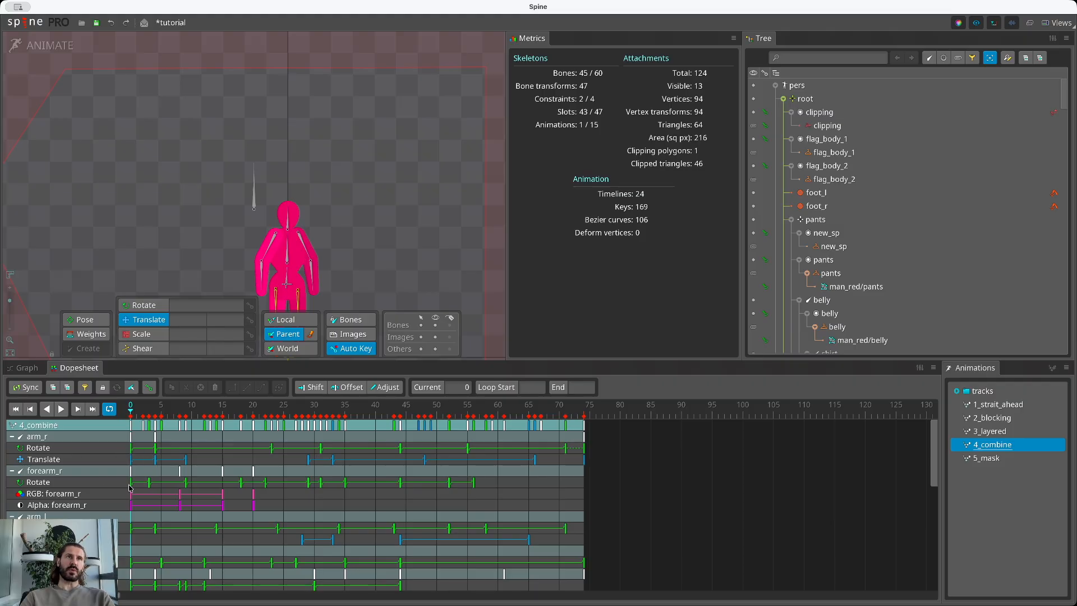
Examine the 4_combine animation's timelines and keys in the dopesheet, from the arm bones through to the event rows
scroll(119, 519, "down", 10)
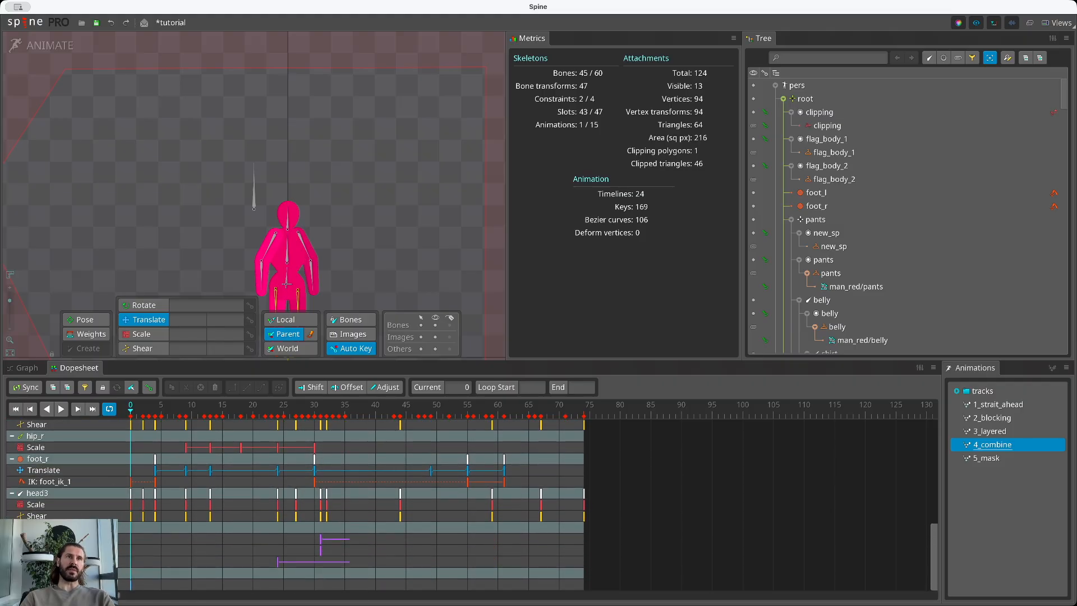
scroll(119, 593, "up", 10)
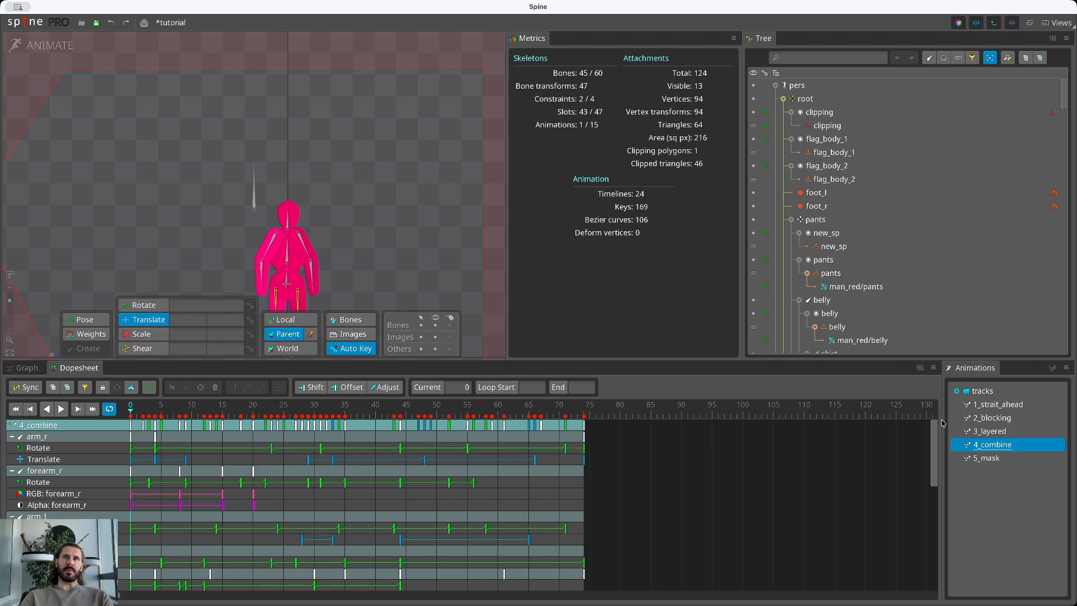
scroll(253, 527, "down", 5)
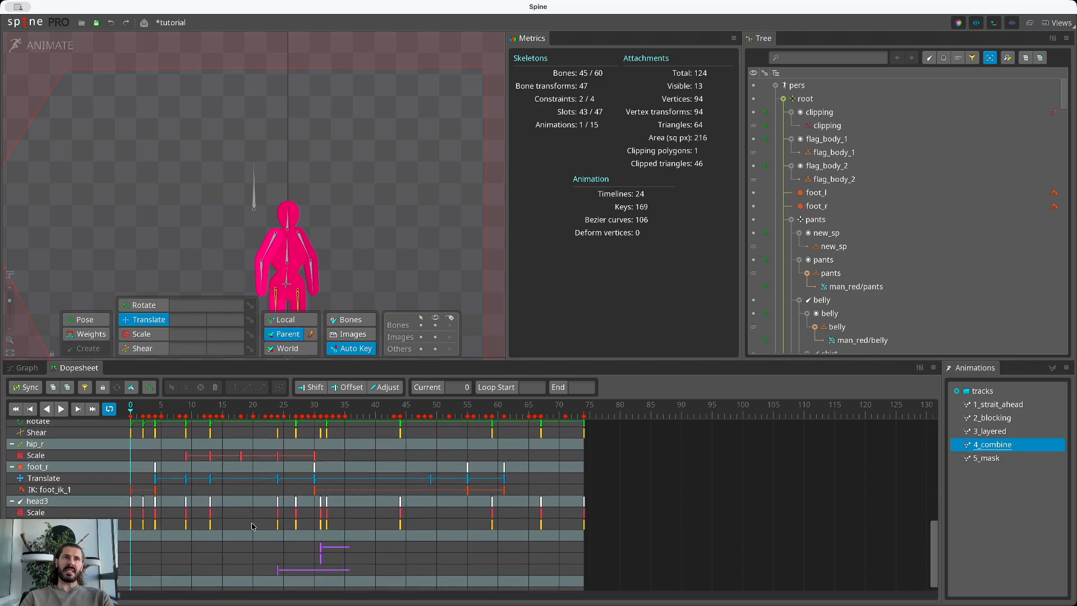
scroll(253, 526, "down", 1)
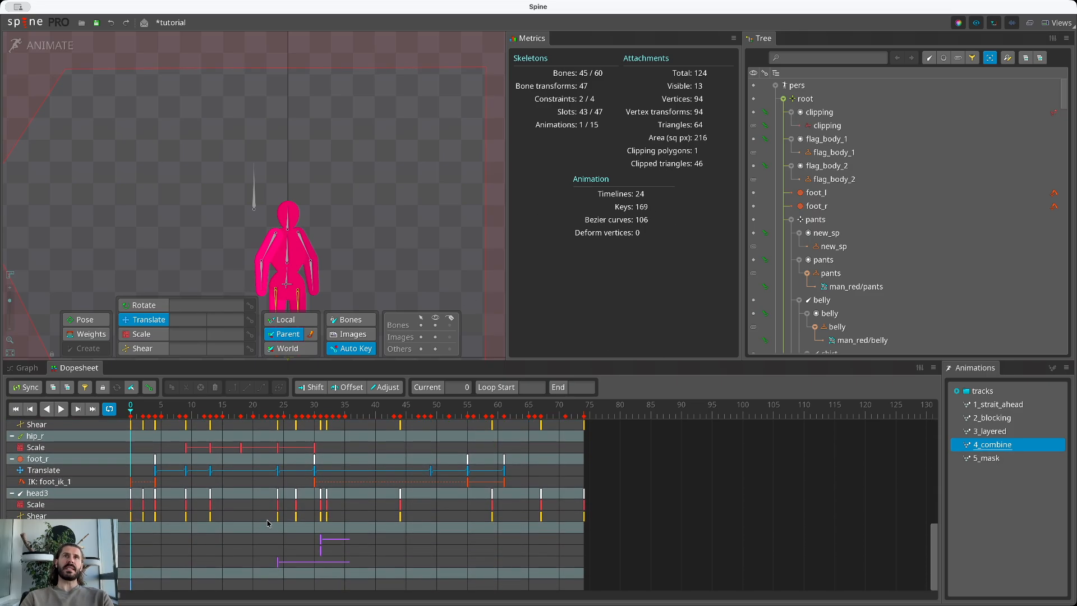
scroll(268, 524, "up", 1)
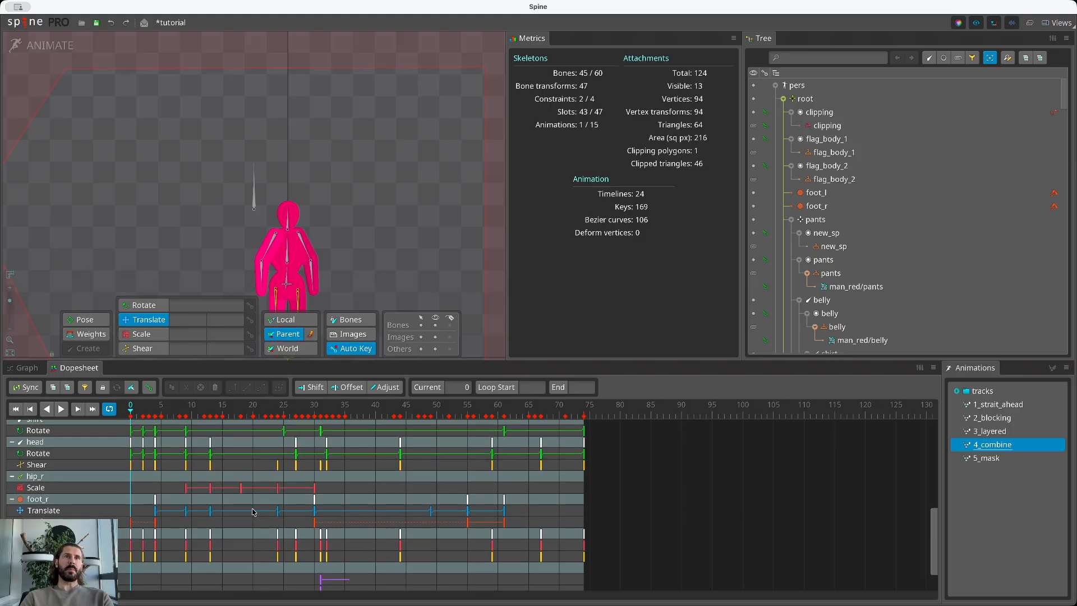
scroll(253, 513, "down", 1)
scroll(135, 501, "up", 6)
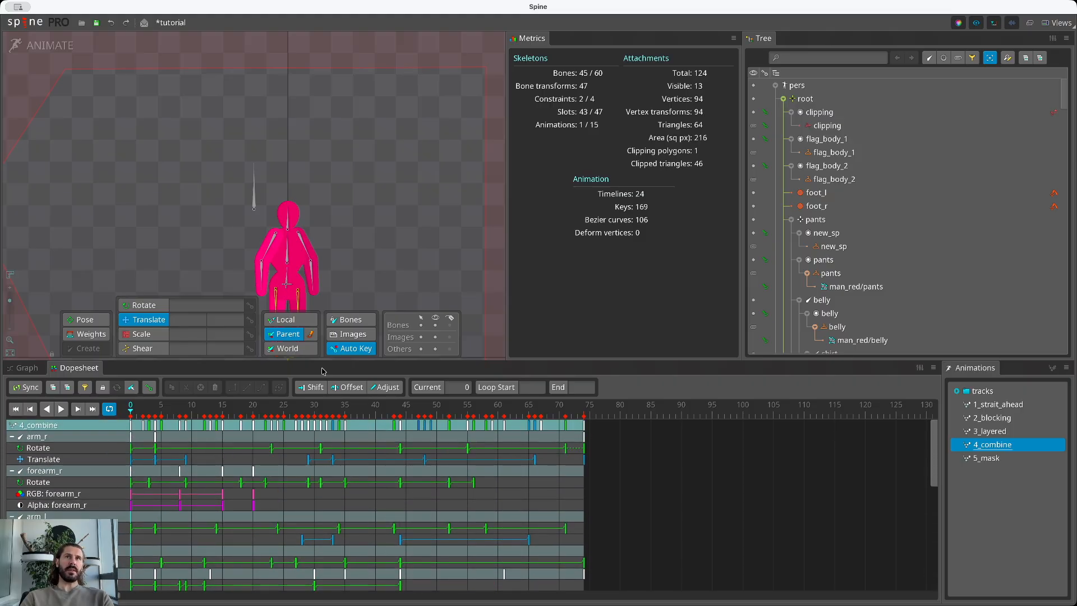
Clean up the 4_combine animation to remove its unneeded keys, and check the remaining dopesheet rows
left_click(69, 426)
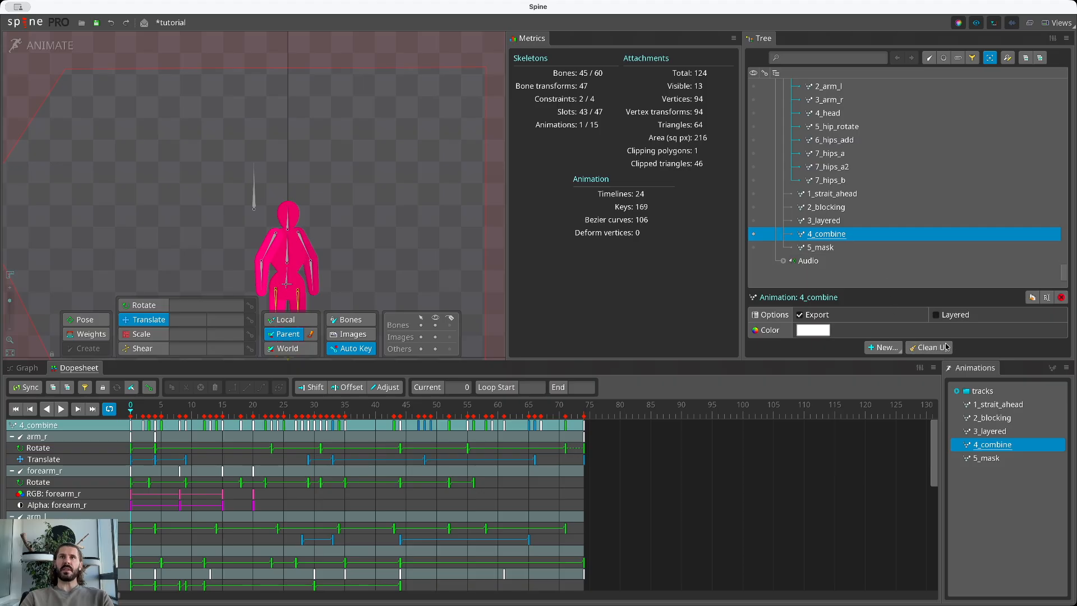
left_click(926, 347)
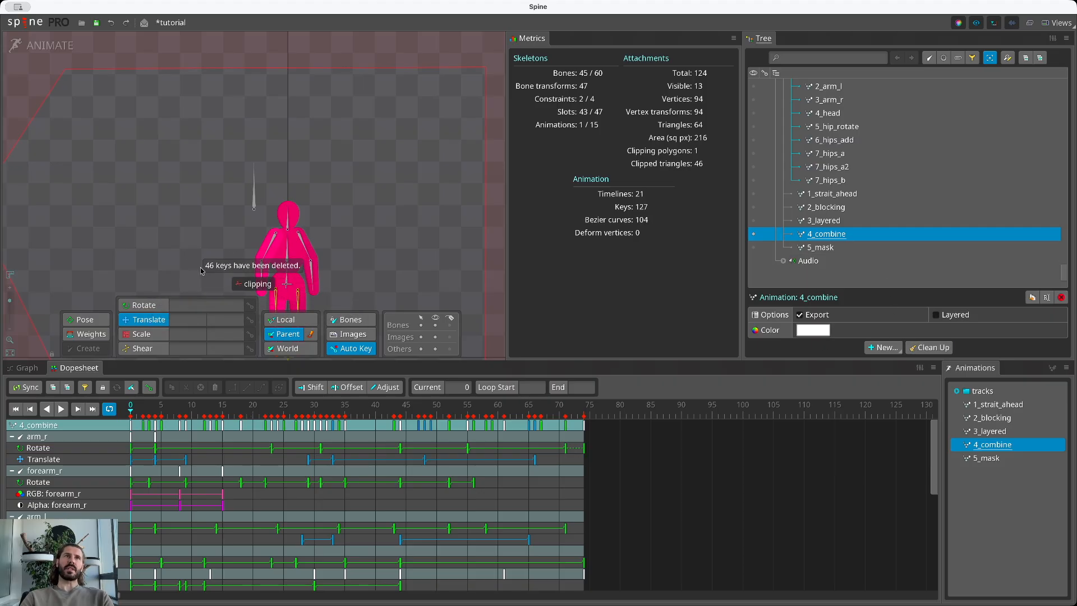
scroll(211, 538, "down", 6)
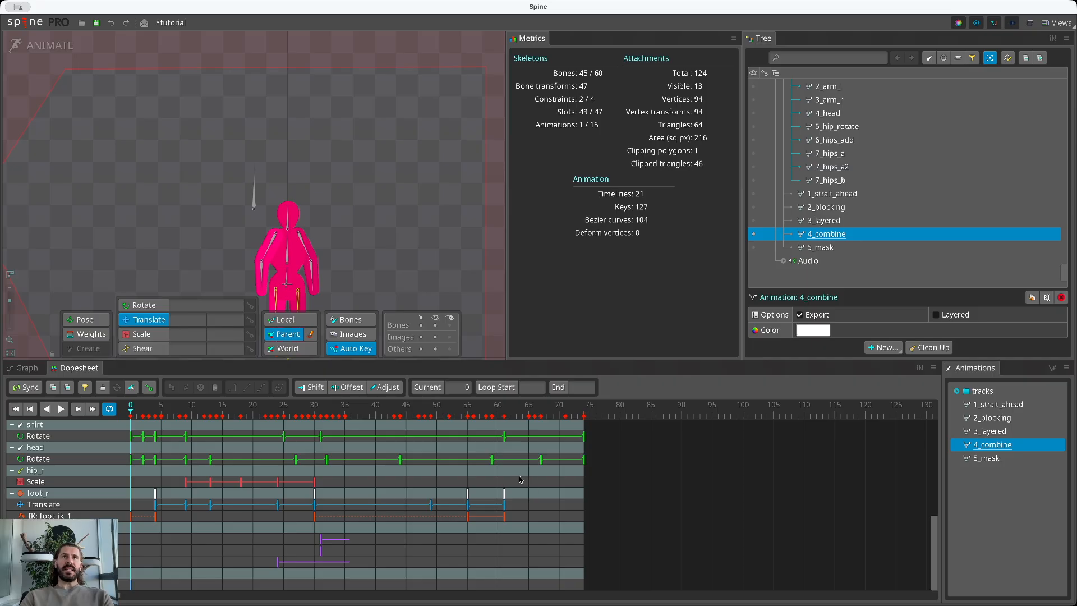
scroll(374, 515, "up", 10)
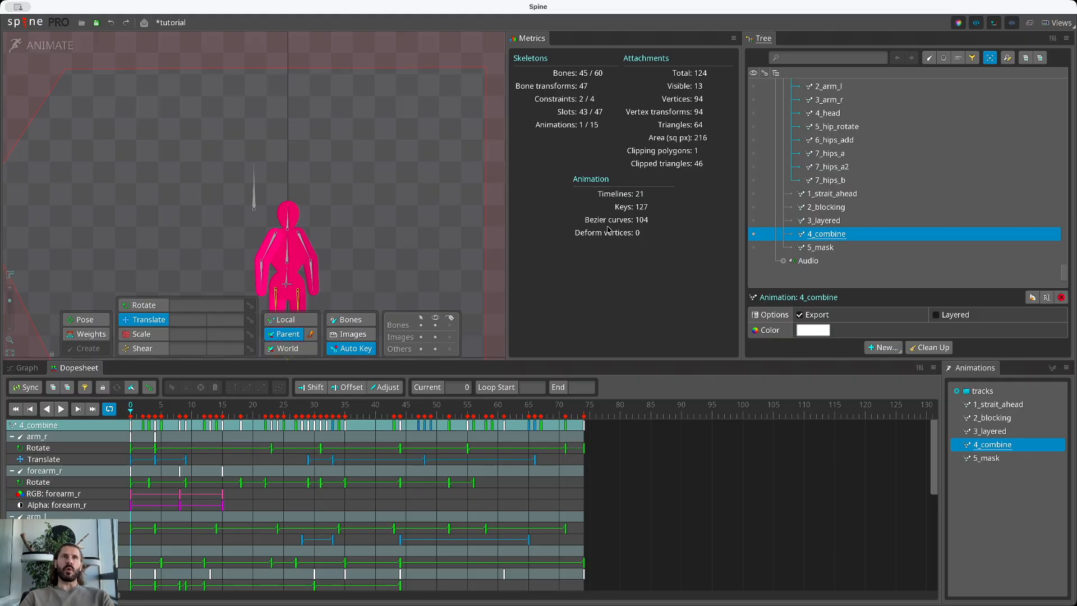
Key a deform of the man_red/head mesh at frame 0 by pulling its upper-right and lower-left vertices outward
scroll(242, 241, "up", 2)
scroll(241, 241, "up", 3)
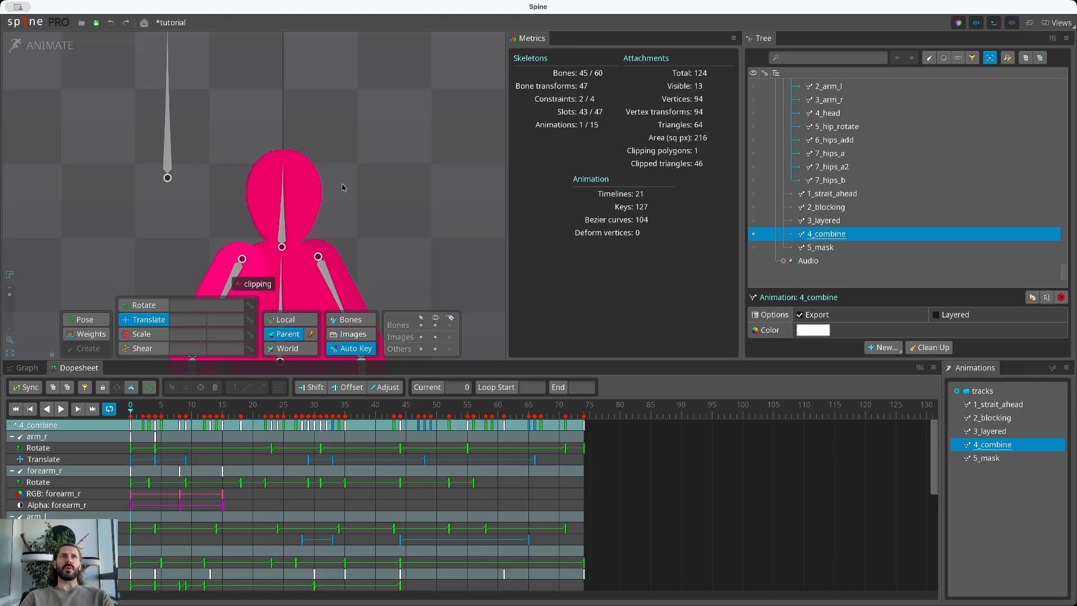
scroll(442, 186, "up", 3)
scroll(442, 186, "down", 3)
left_click(258, 107)
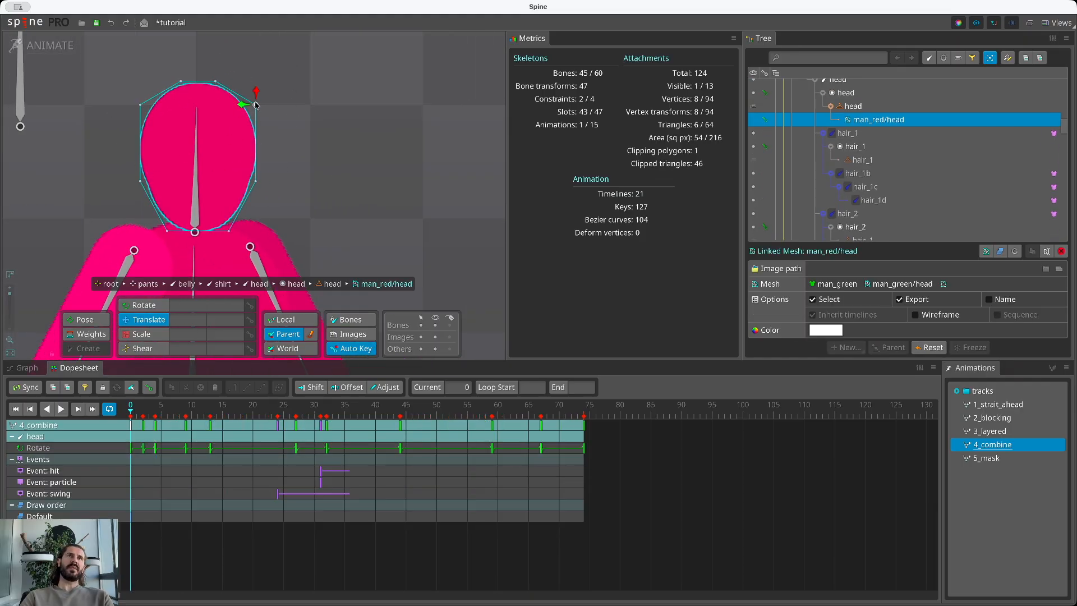
left_click_drag(255, 106, 320, 88)
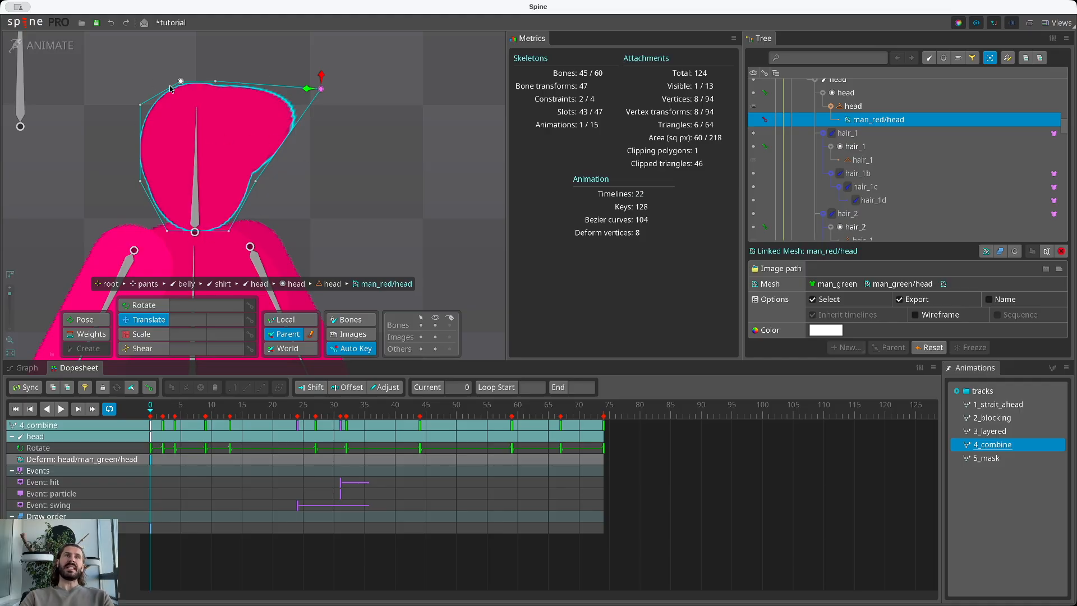
left_click(140, 181)
left_click_drag(140, 183, 60, 177)
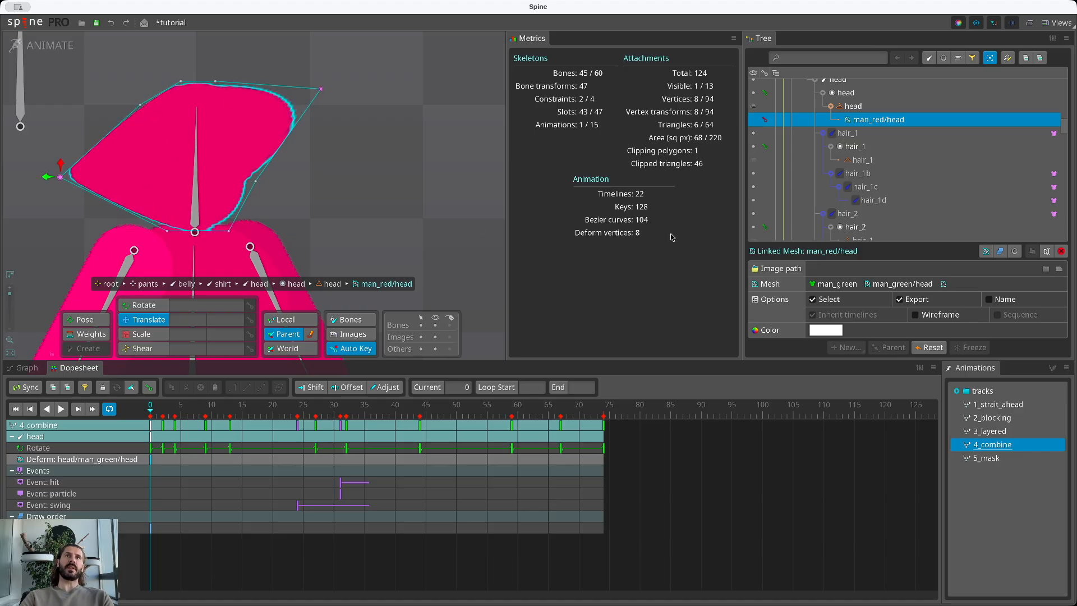
Key a deform of the man_red/shirt mesh at frame 0 by moving its top-right vertex slightly up and outward
scroll(362, 139, "down", 4)
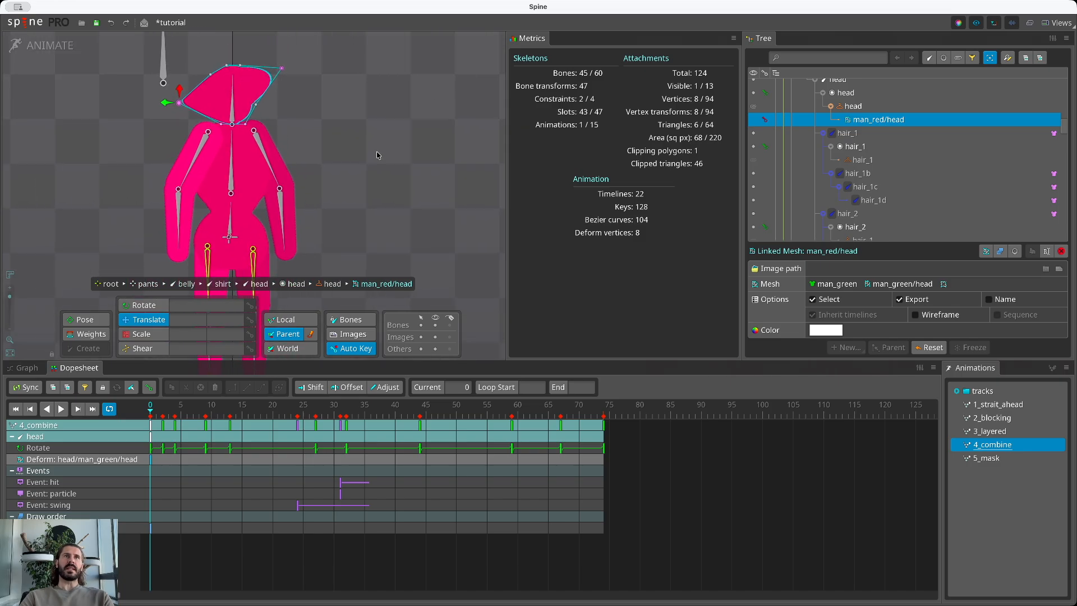
left_click_drag(377, 155, 423, 155)
left_click(418, 153)
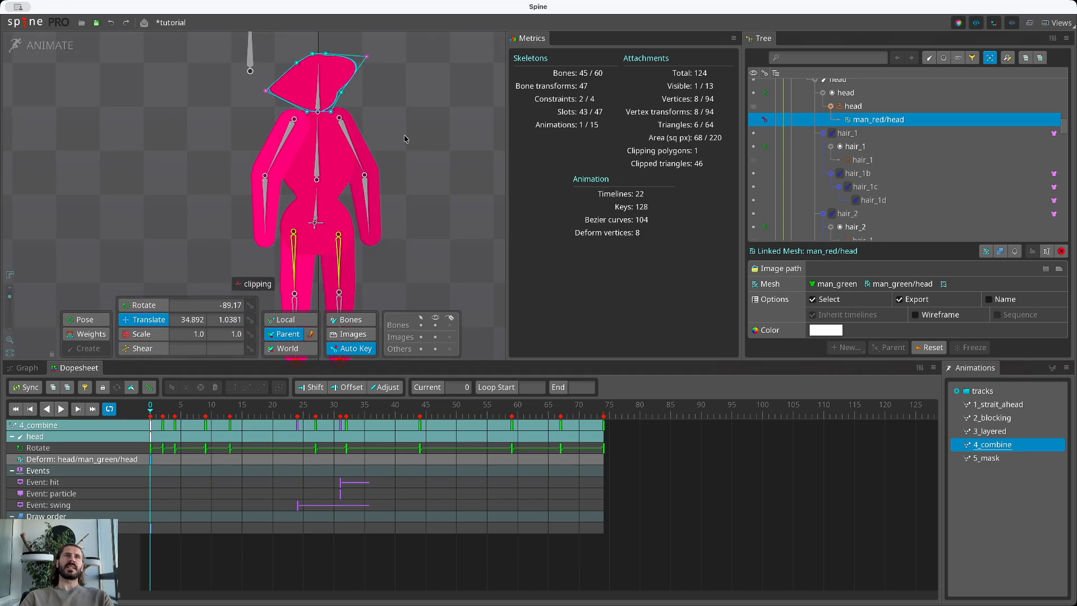
left_click(307, 152)
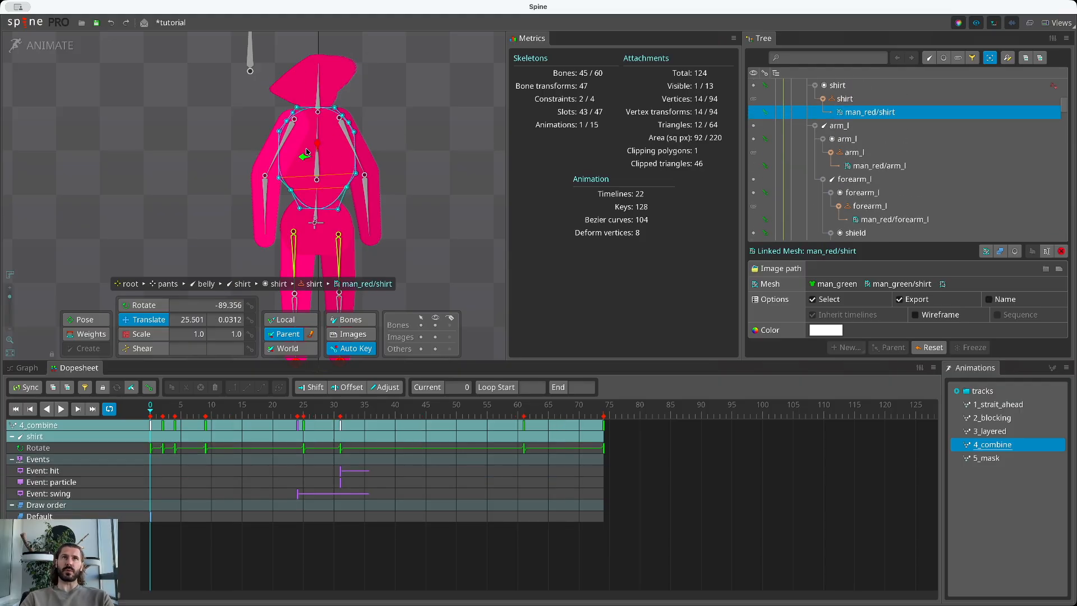
left_click(335, 108)
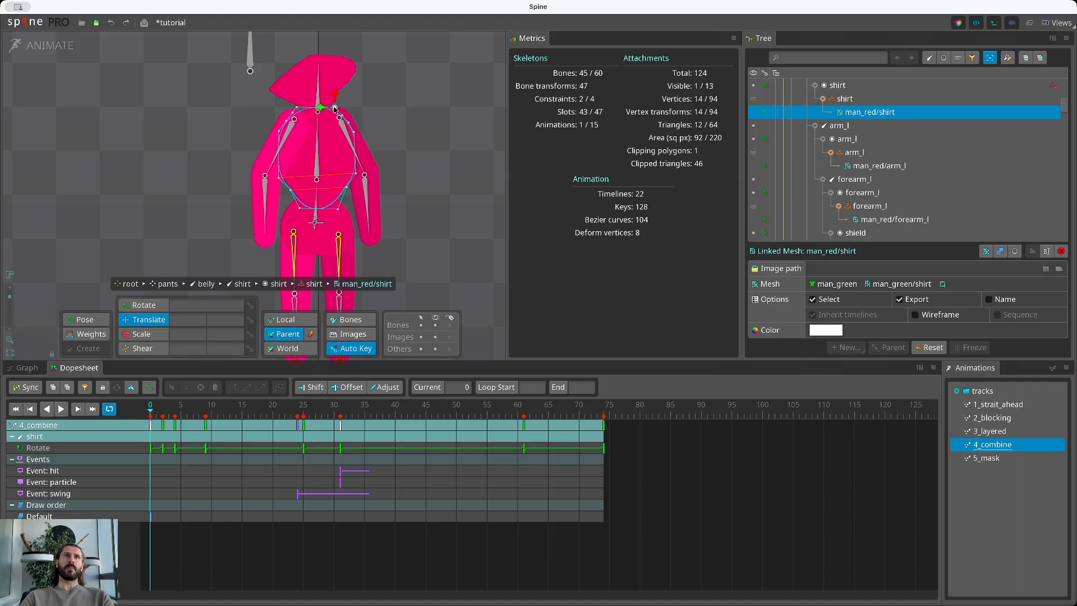
left_click_drag(335, 108, 348, 90)
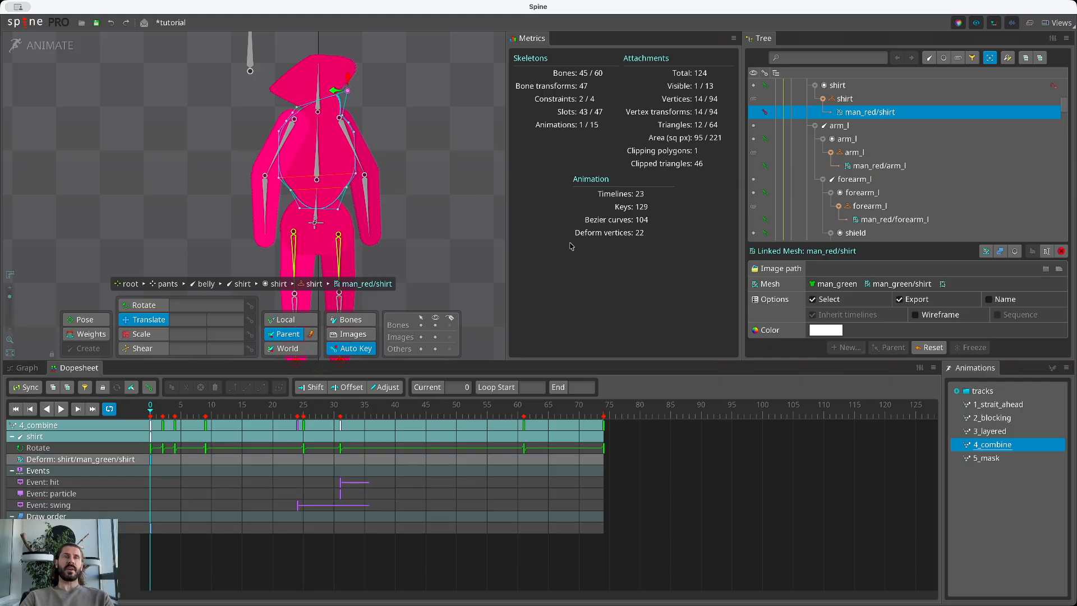